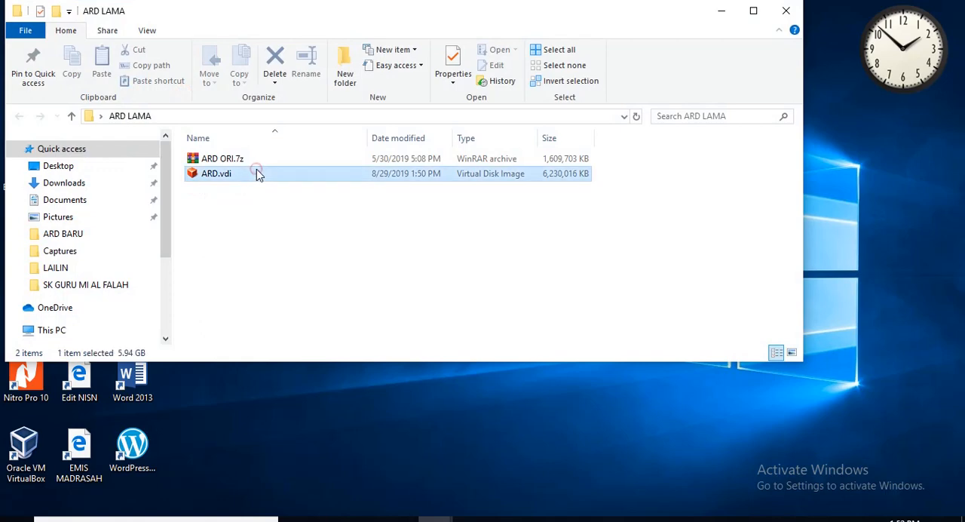
Close the ARD LAMA folder, check the ARD.vdi file in the ARD BARU folder, and close that folder too.
{"action": "left_click", "coordinate": [785, 10]}
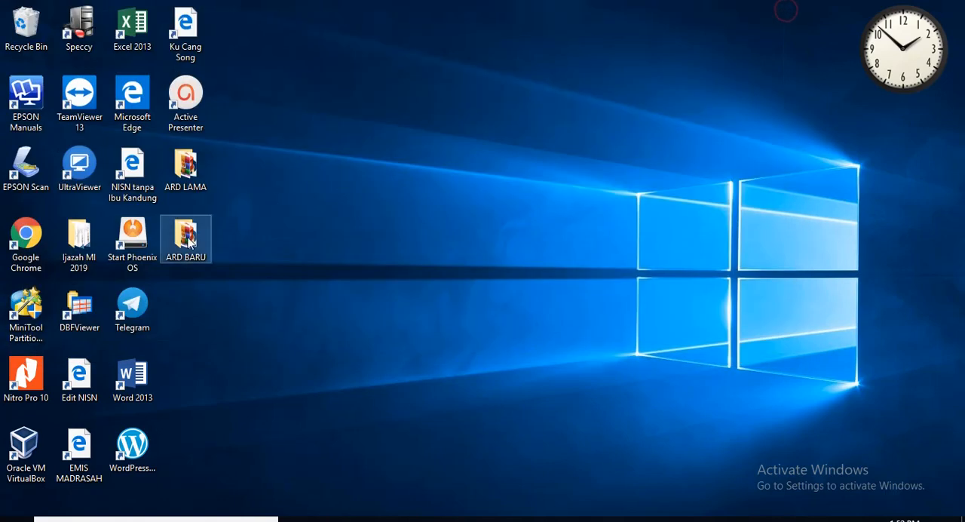
{"action": "double_click", "coordinate": [186, 235]}
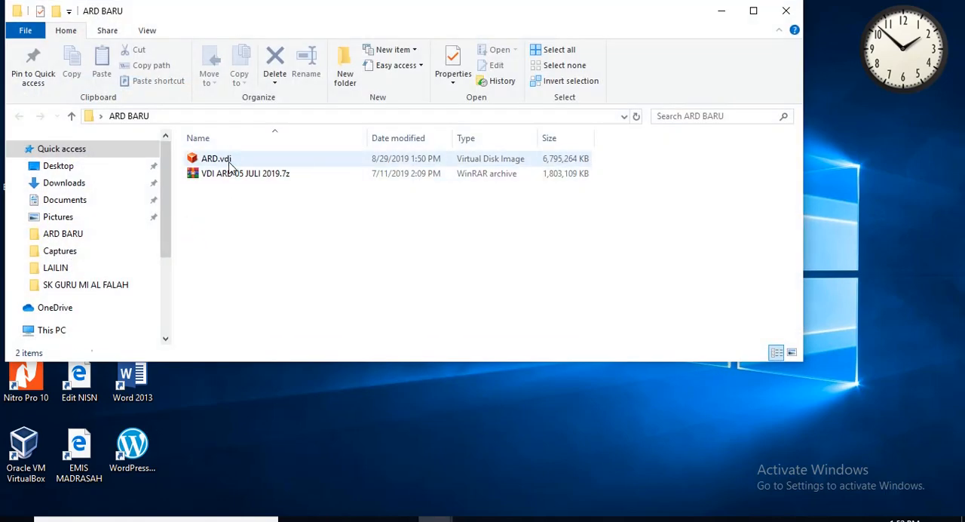
{"action": "left_click", "coordinate": [226, 162]}
{"action": "left_click", "coordinate": [794, 15]}
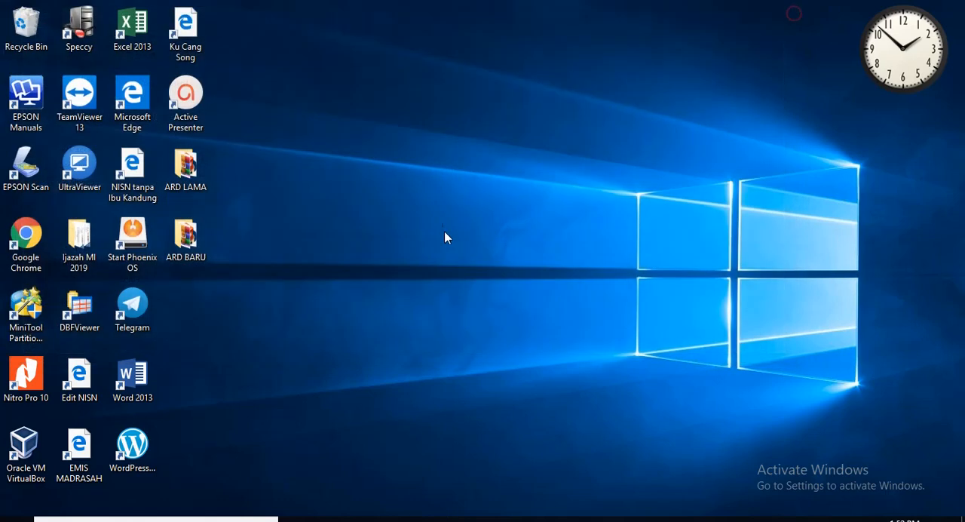
Switch to Oracle VM VirtualBox and look over the two machines ARD MI AL-FALAH OLD 2018 and ARD MI AL-FALAH NEW 2019.
{"action": "double_click", "coordinate": [26, 457]}
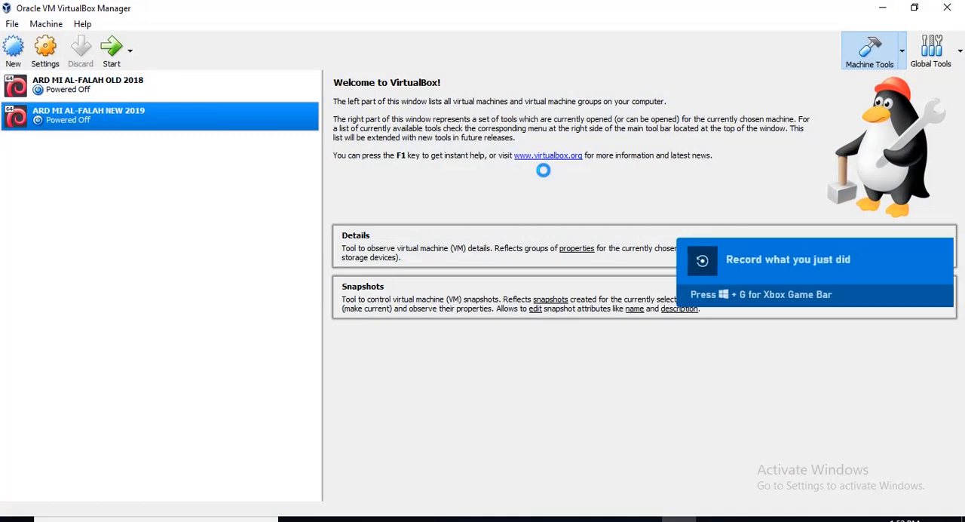
{"action": "left_click", "coordinate": [69, 98]}
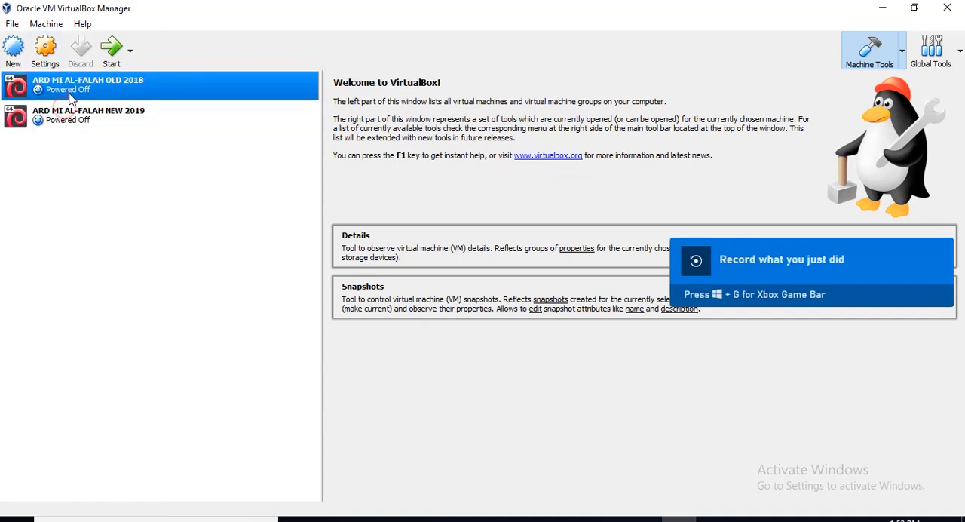
{"action": "left_click", "coordinate": [79, 113]}
{"action": "left_click", "coordinate": [79, 96]}
{"action": "left_click", "coordinate": [79, 119]}
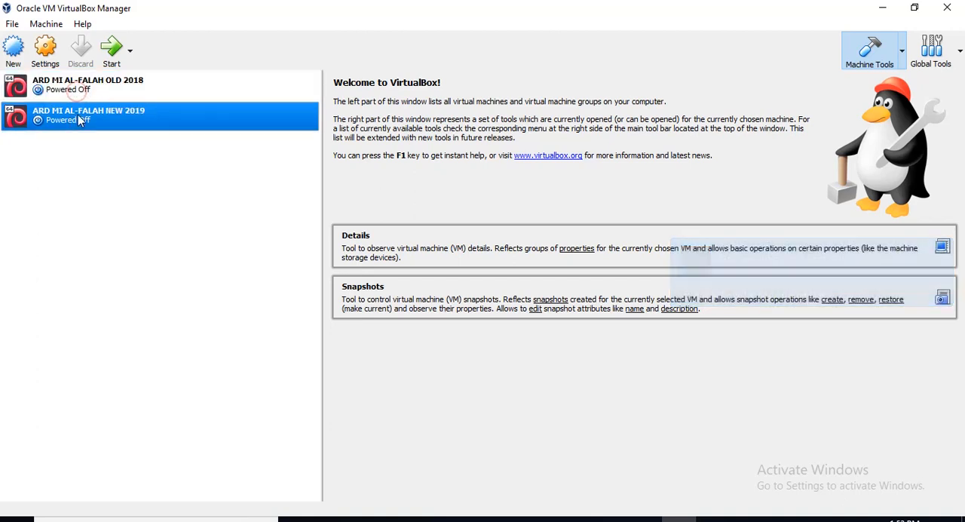
{"action": "left_click", "coordinate": [79, 94]}
{"action": "left_click", "coordinate": [79, 113]}
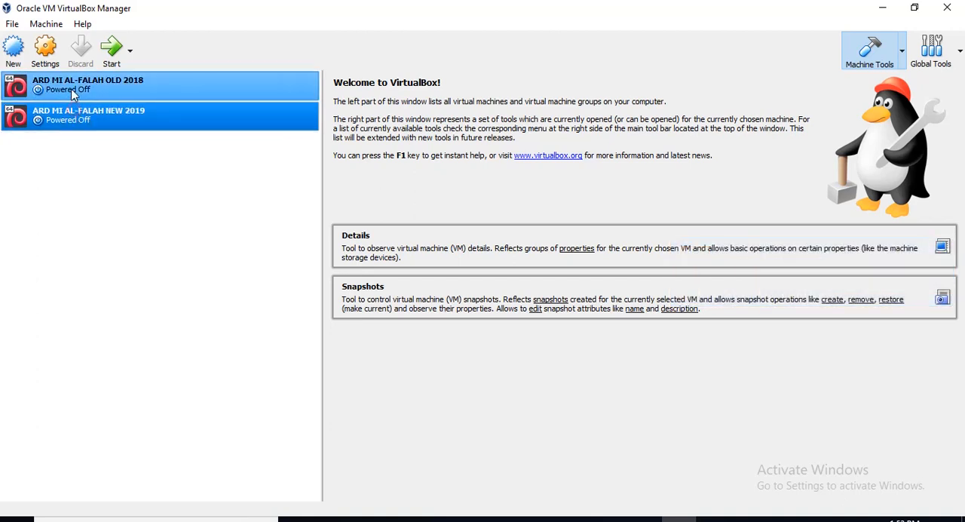
Review the OLD 2018 machine's network settings, covering Adapter 1's attachment, name and advanced options plus Adapter 2, and accept them.
{"action": "left_click", "coordinate": [73, 92]}
{"action": "left_click", "coordinate": [45, 54]}
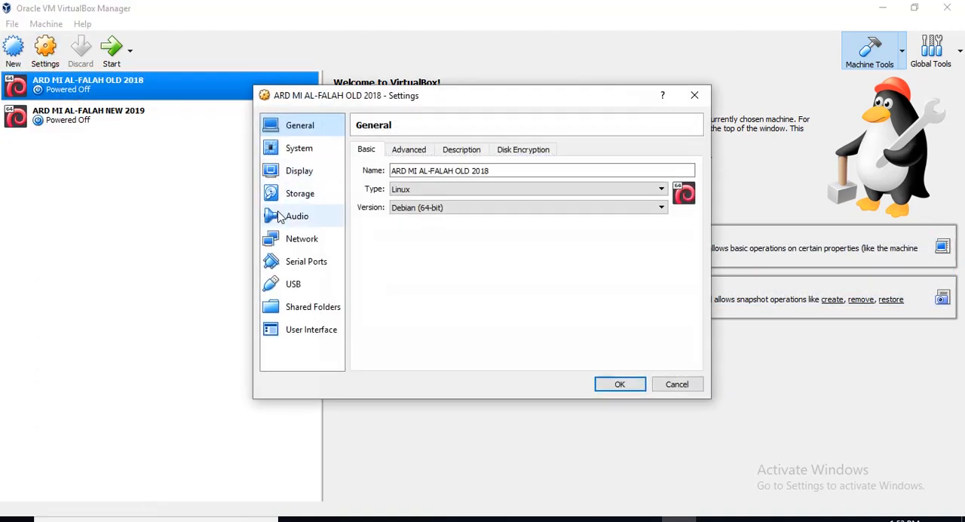
{"action": "left_click", "coordinate": [279, 238]}
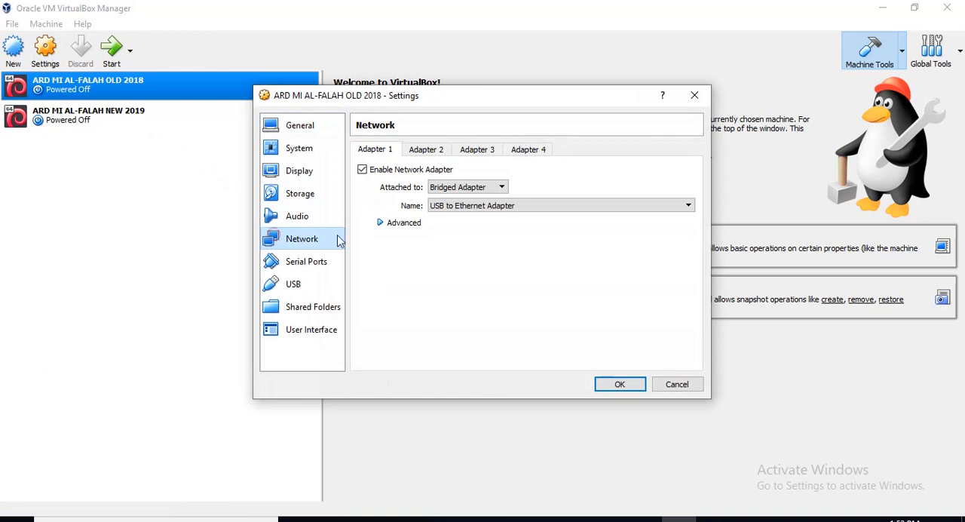
{"action": "left_click", "coordinate": [458, 189]}
{"action": "left_click", "coordinate": [456, 187]}
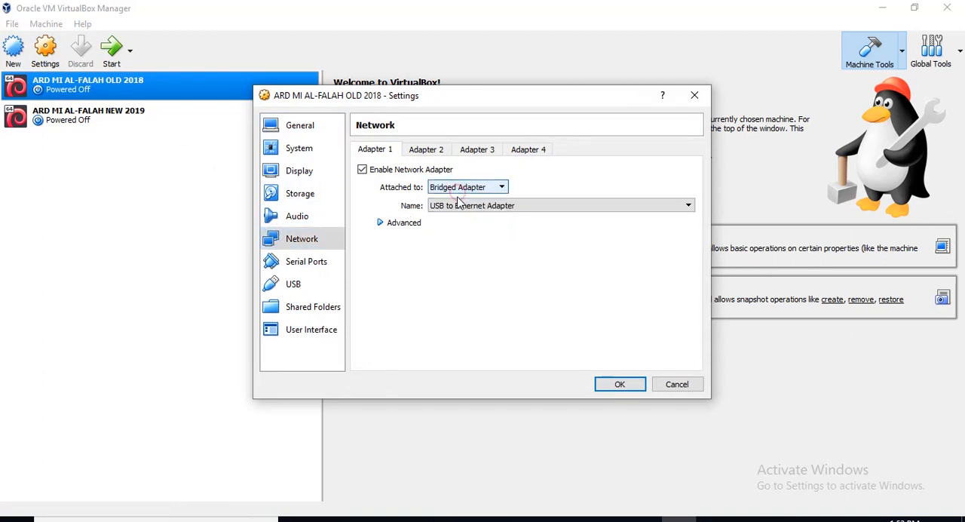
{"action": "left_click", "coordinate": [458, 204]}
{"action": "left_click", "coordinate": [437, 218]}
{"action": "left_click", "coordinate": [383, 225]}
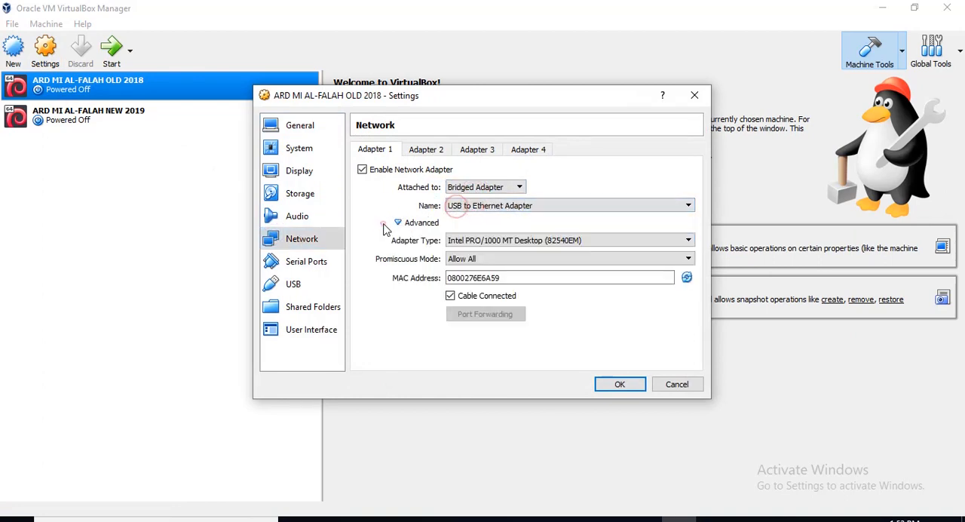
{"action": "left_click", "coordinate": [434, 151]}
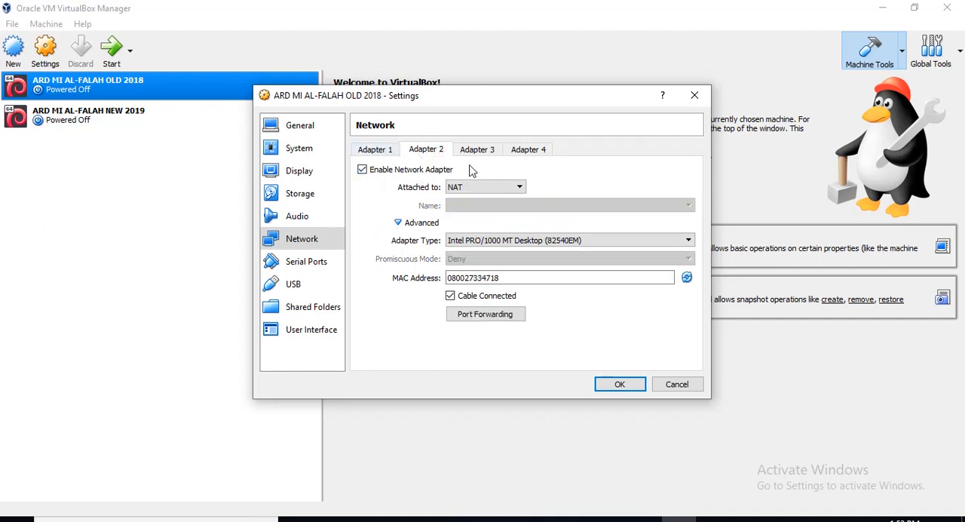
{"action": "left_click", "coordinate": [376, 150]}
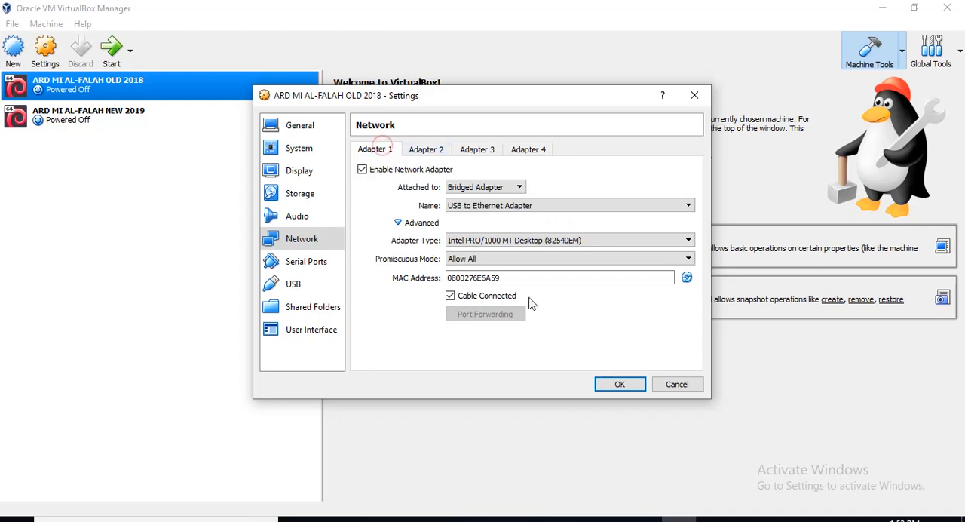
{"action": "left_click", "coordinate": [616, 384]}
Review the NEW 2019 machine's network settings for Adapter 1, including its advanced options, and for Adapter 2, and accept them.
{"action": "left_click", "coordinate": [114, 132]}
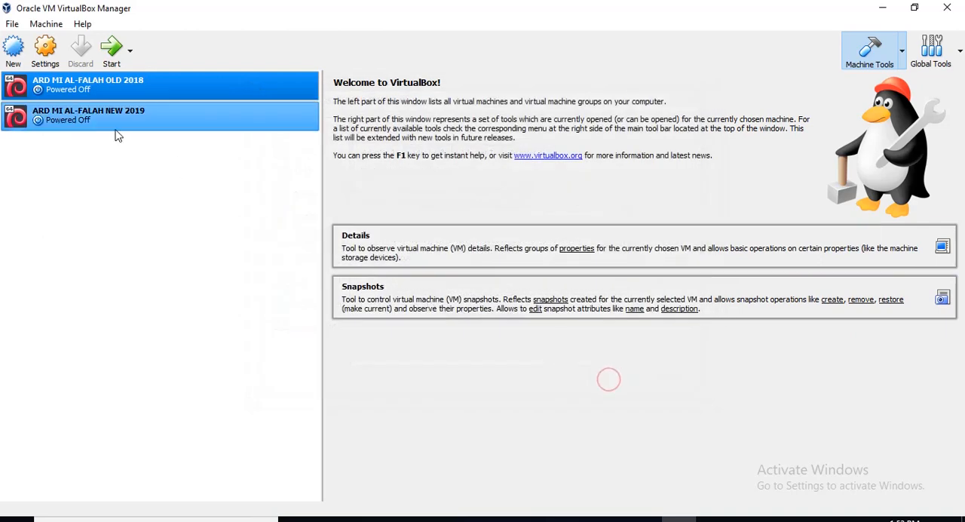
{"action": "left_click", "coordinate": [45, 49]}
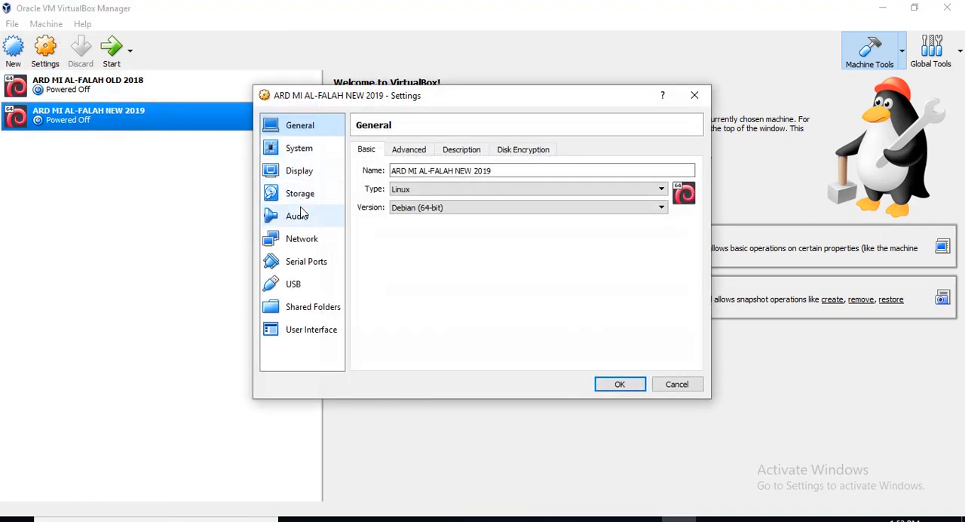
{"action": "left_click", "coordinate": [303, 238]}
{"action": "left_click", "coordinate": [452, 187]}
{"action": "left_click", "coordinate": [446, 187]}
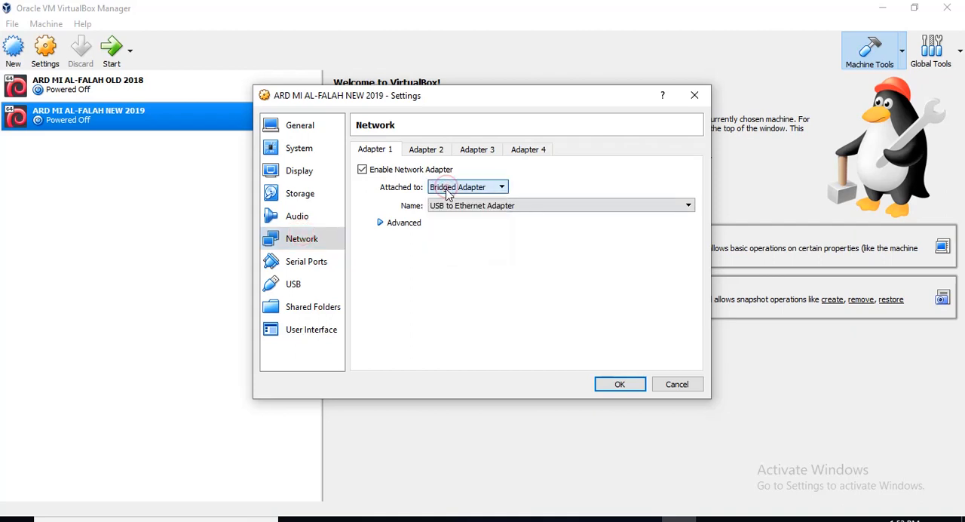
{"action": "left_click", "coordinate": [436, 212]}
{"action": "left_click", "coordinate": [440, 209]}
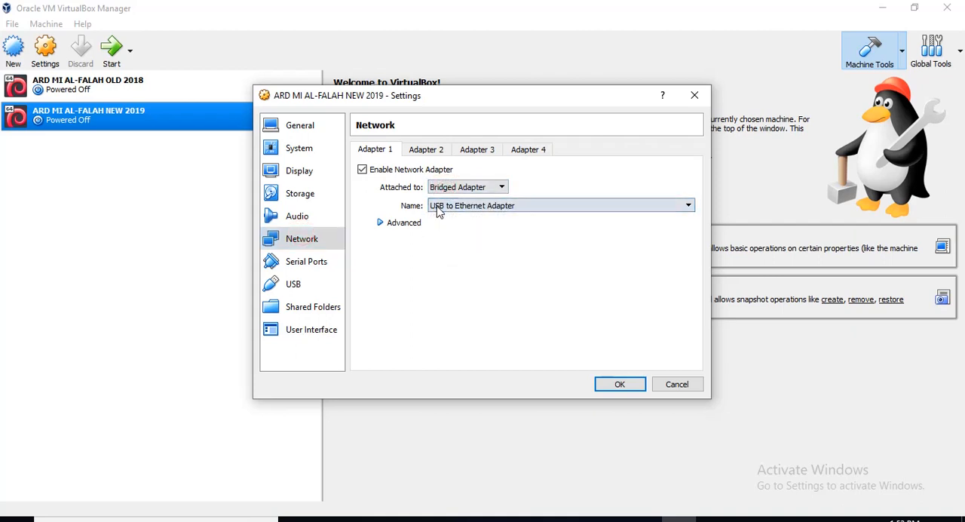
{"action": "left_click", "coordinate": [380, 221]}
{"action": "left_click", "coordinate": [397, 222]}
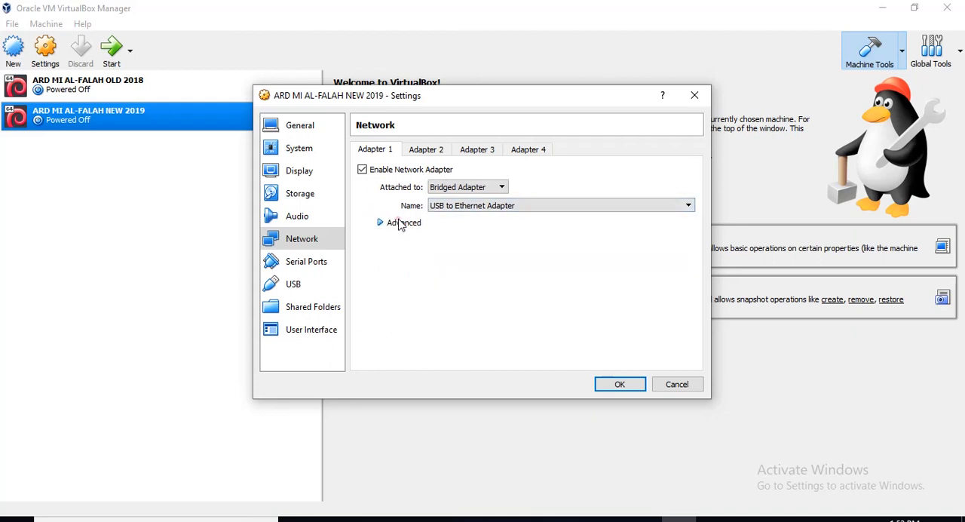
{"action": "left_click", "coordinate": [420, 151]}
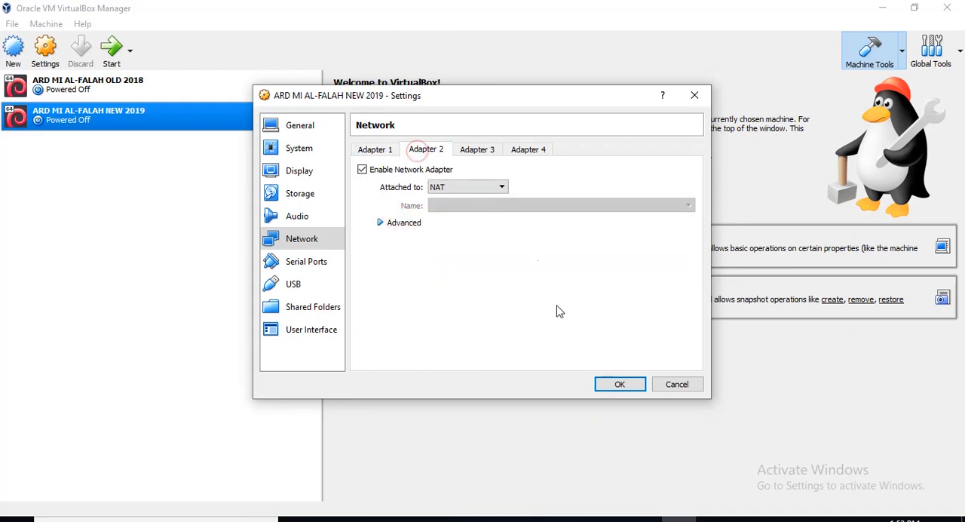
{"action": "left_click", "coordinate": [612, 385]}
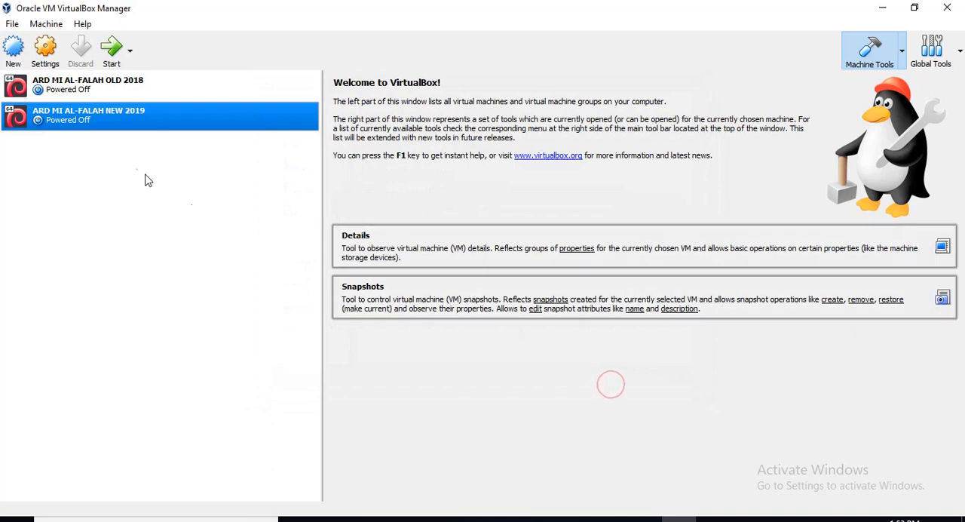
Start the ARD MI AL-FALAH OLD 2018 virtual machine and the ARD MI AL-FALAH NEW 2019 virtual machine.
{"action": "left_click", "coordinate": [113, 100]}
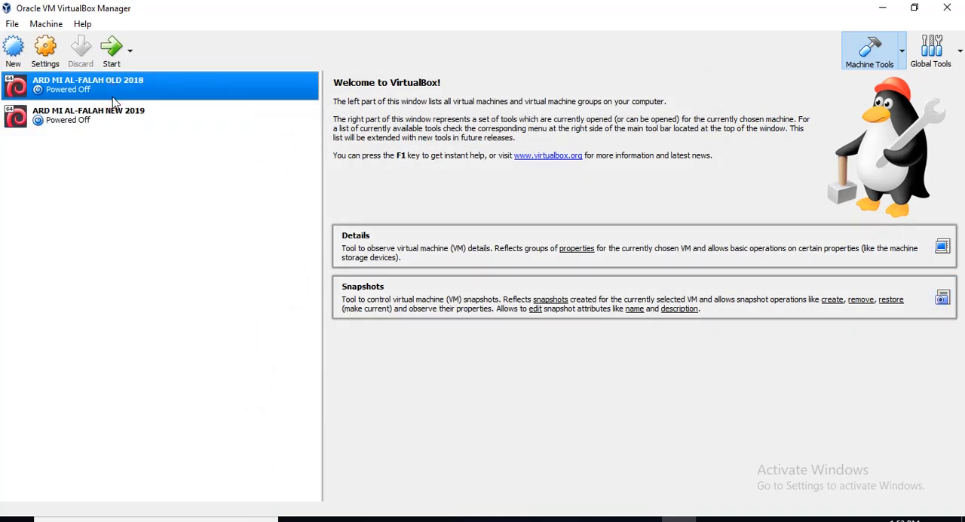
{"action": "left_click", "coordinate": [110, 46]}
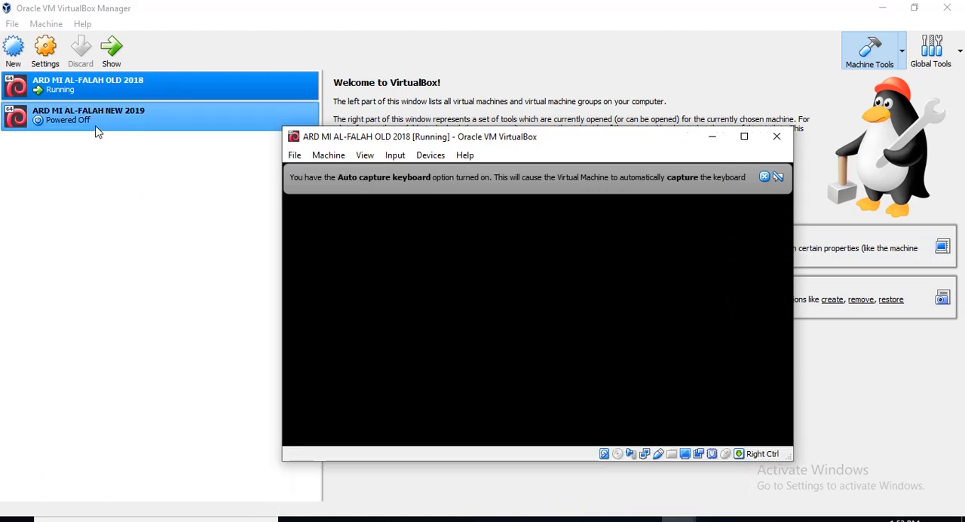
{"action": "left_click", "coordinate": [96, 129]}
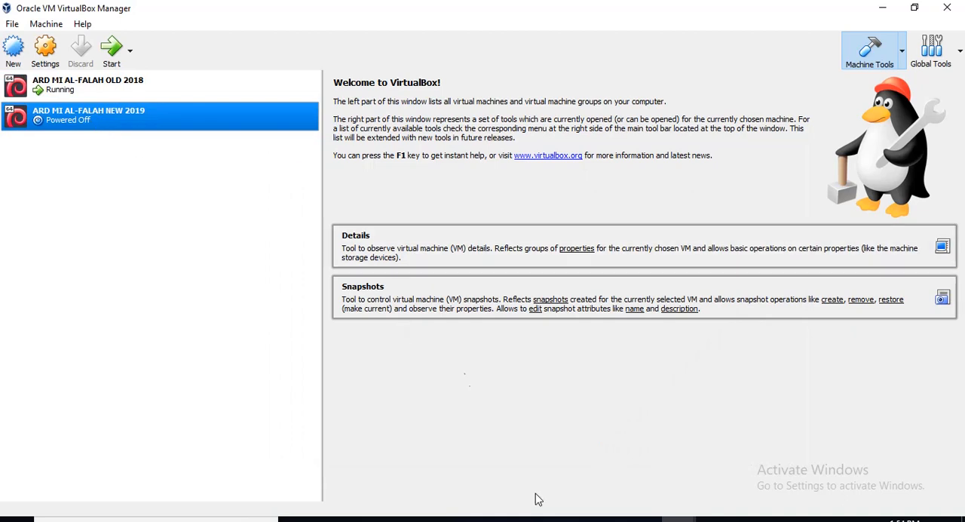
{"action": "left_click", "coordinate": [111, 53]}
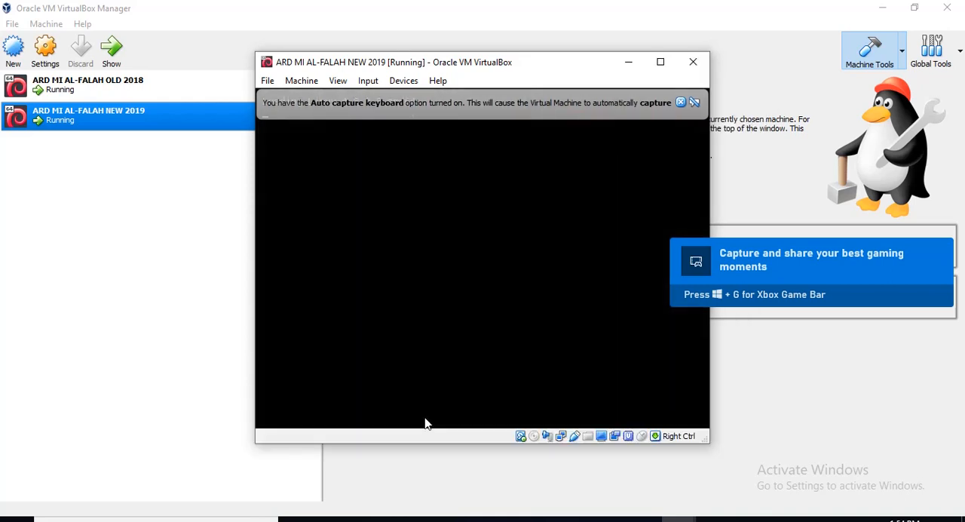
Read the ARD URL in both machines' consoles, dismissing the mouse integration notice on OLD 2018, and minimize all VirtualBox windows.
{"action": "mouse_move", "coordinate": [675, 518]}
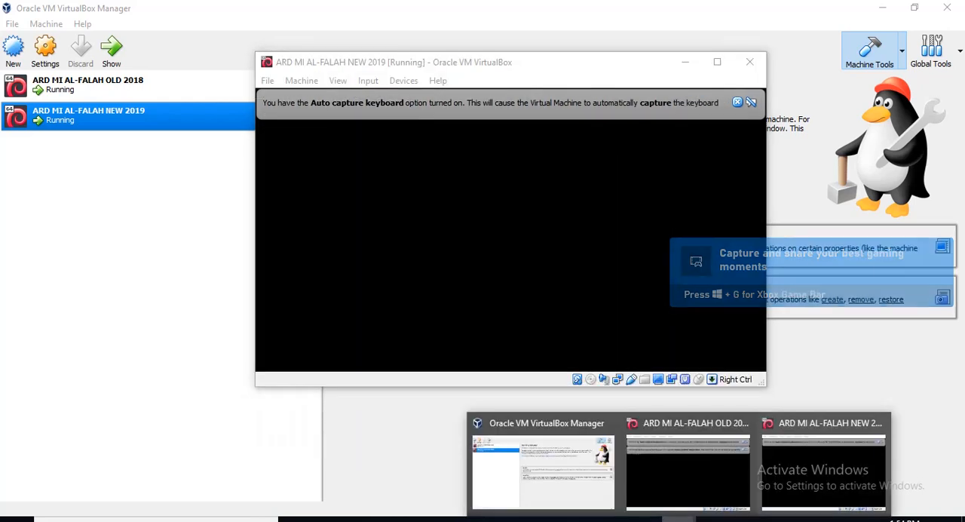
{"action": "left_click", "coordinate": [707, 483]}
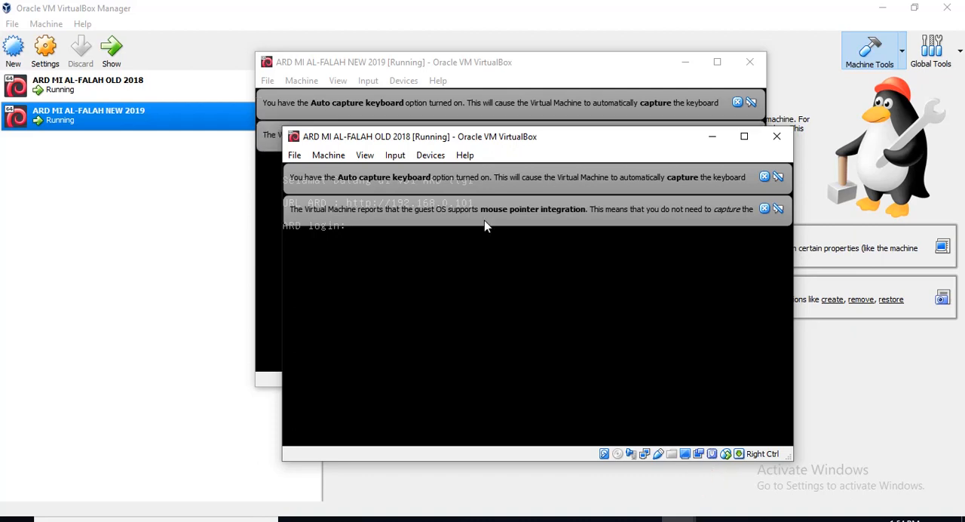
{"action": "left_click", "coordinate": [543, 62]}
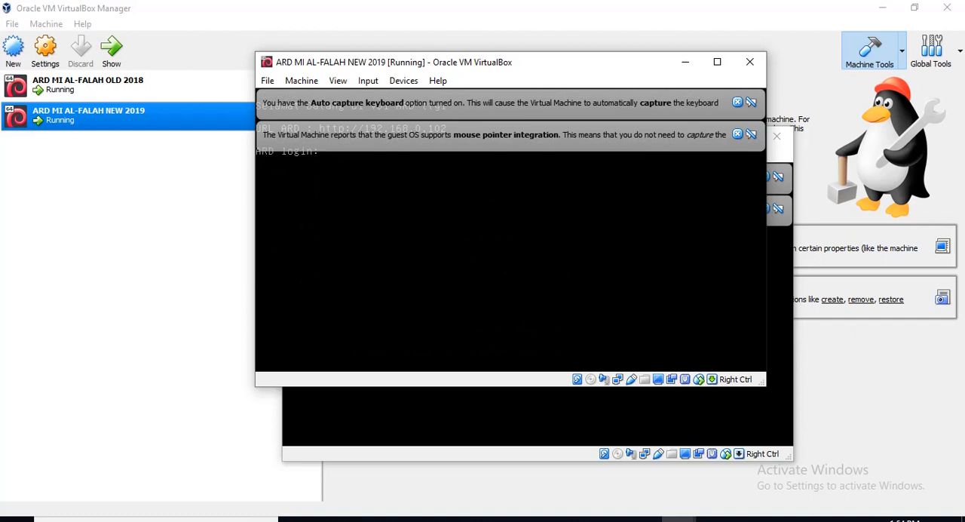
{"action": "left_click", "coordinate": [684, 61]}
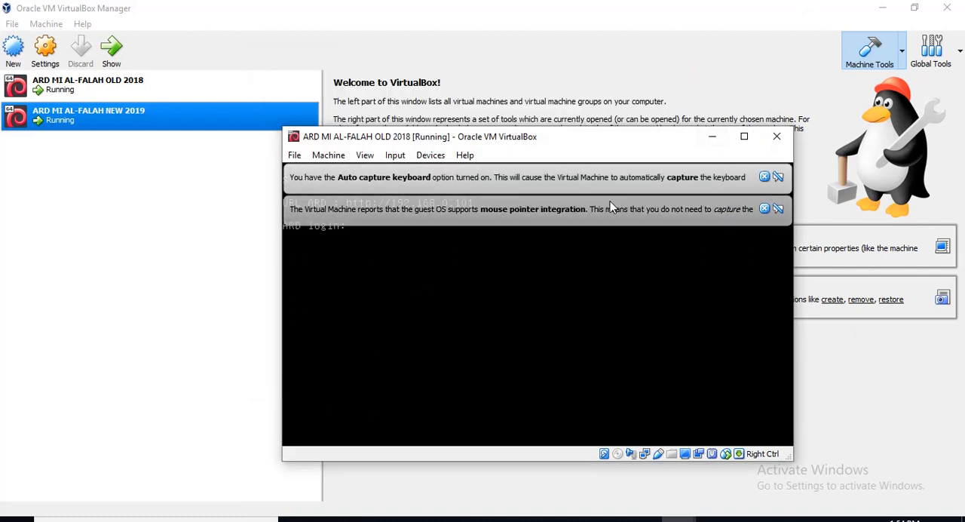
{"action": "left_click", "coordinate": [764, 209]}
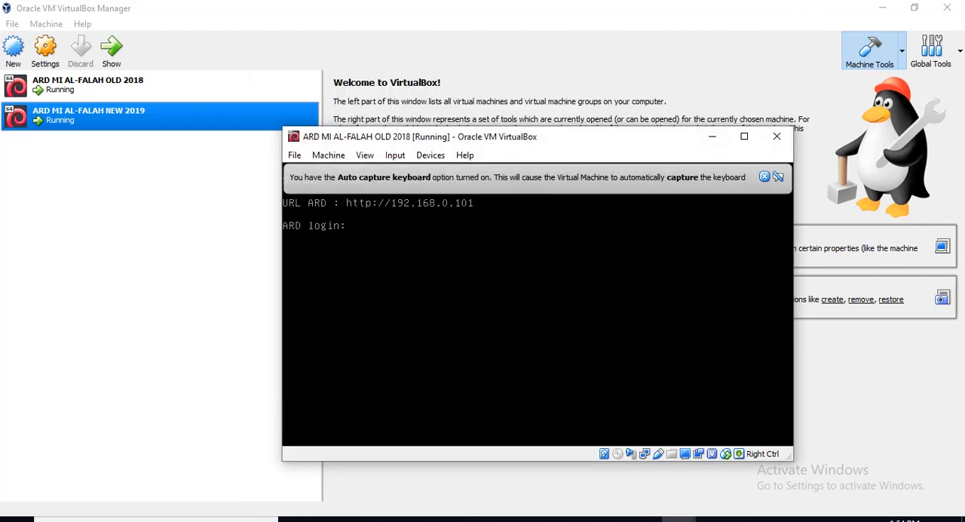
{"action": "left_click", "coordinate": [712, 137]}
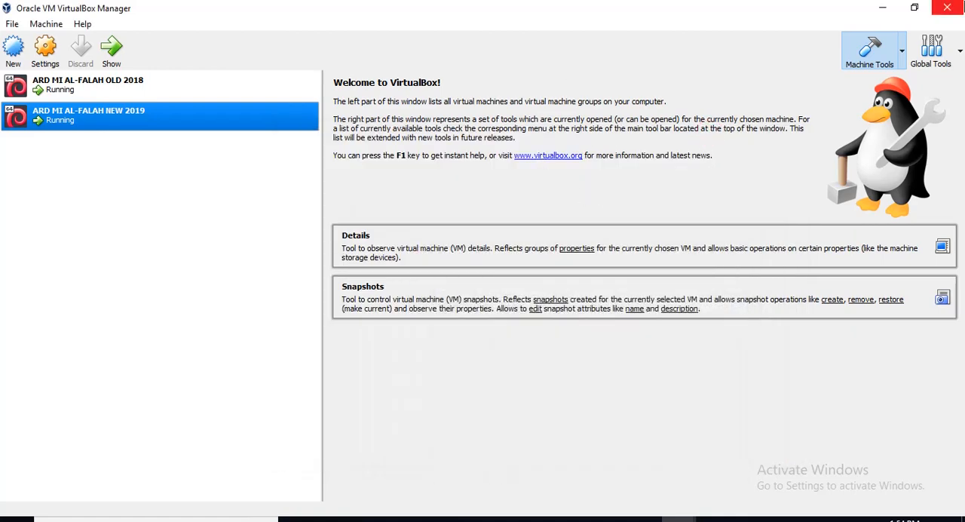
{"action": "left_click", "coordinate": [881, 7]}
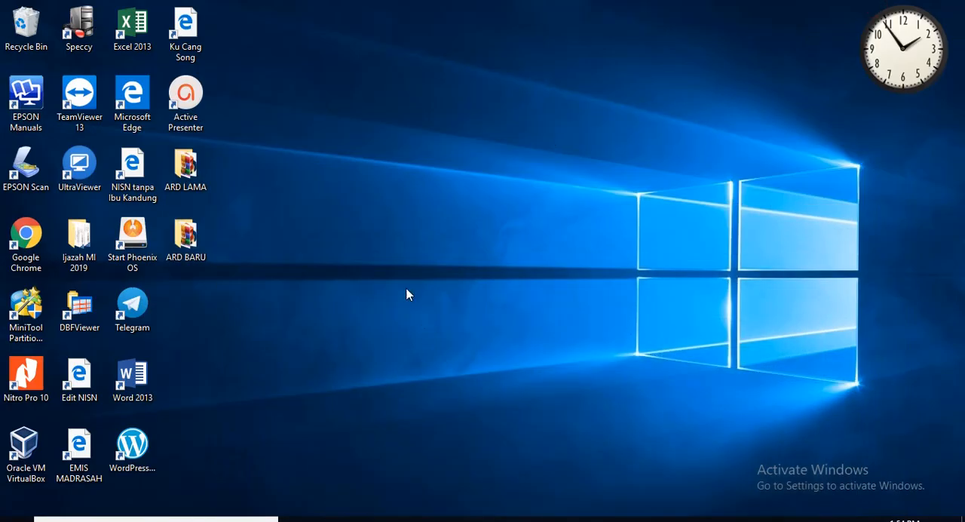
Launch Google Chrome in a maximized window and load the ARD site at 192.168.0.102.
{"action": "double_click", "coordinate": [28, 254]}
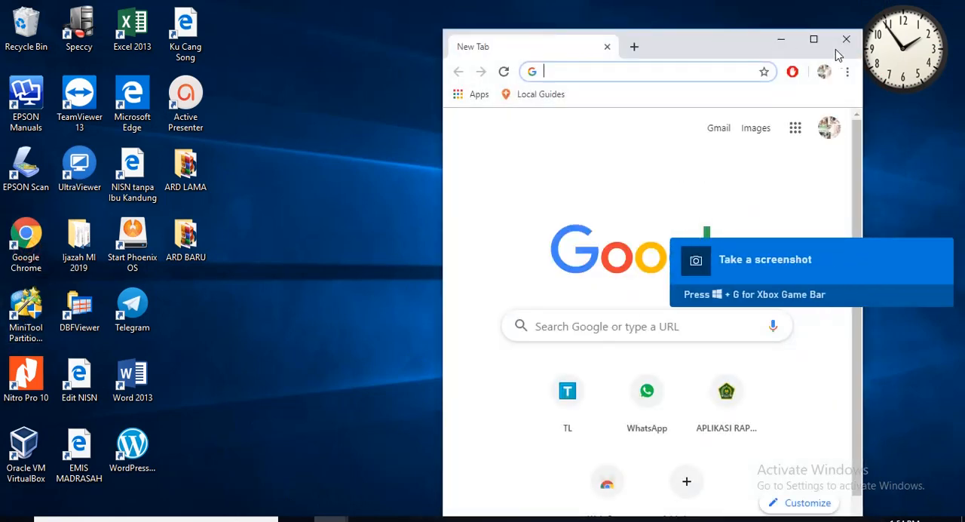
{"action": "left_click", "coordinate": [815, 41]}
{"action": "left_click", "coordinate": [298, 40]}
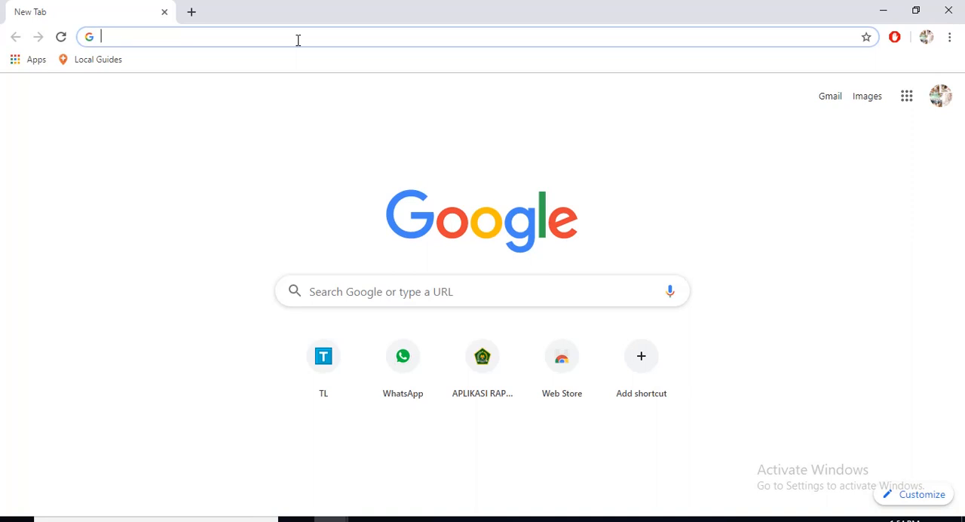
{"action": "type", "text": "1"}
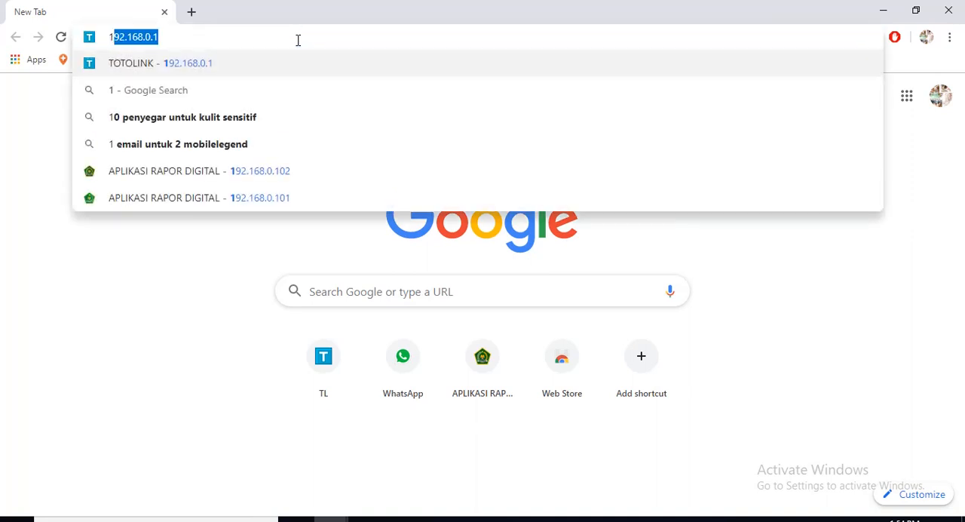
{"action": "type", "text": "92"}
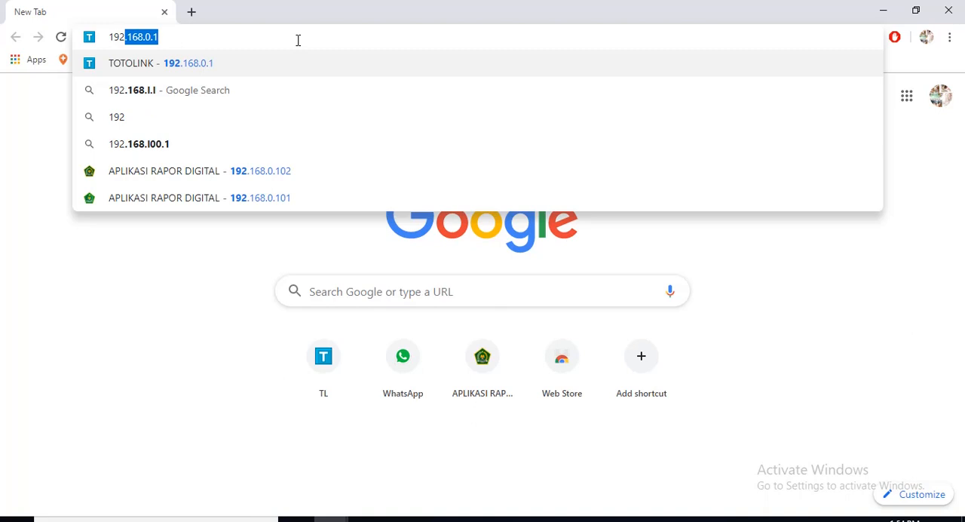
{"action": "type", "text": ".1"}
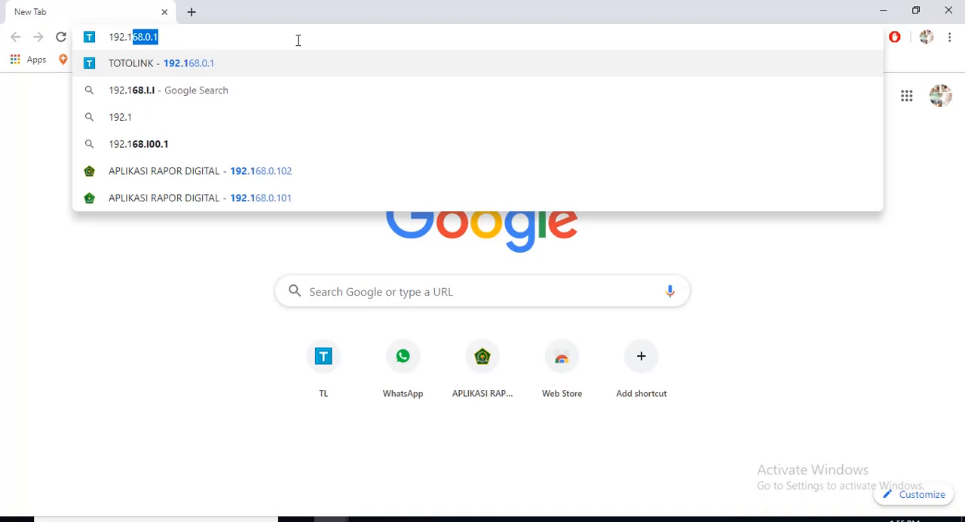
{"action": "type", "text": "68"}
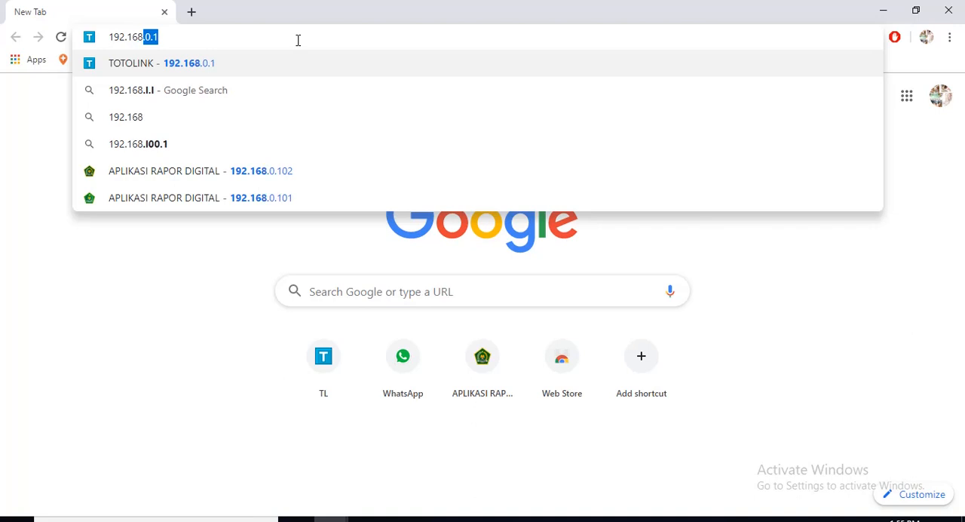
{"action": "type", "text": ".0"}
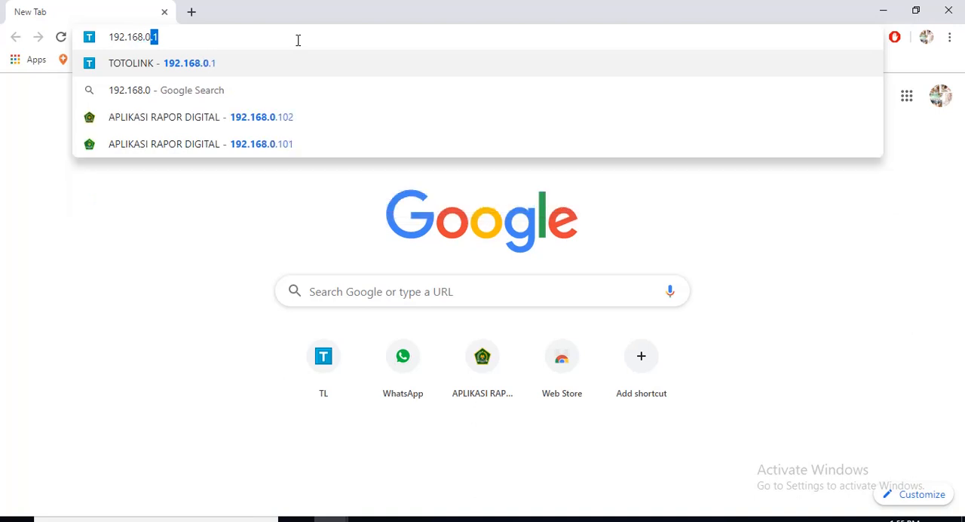
{"action": "type", "text": "."}
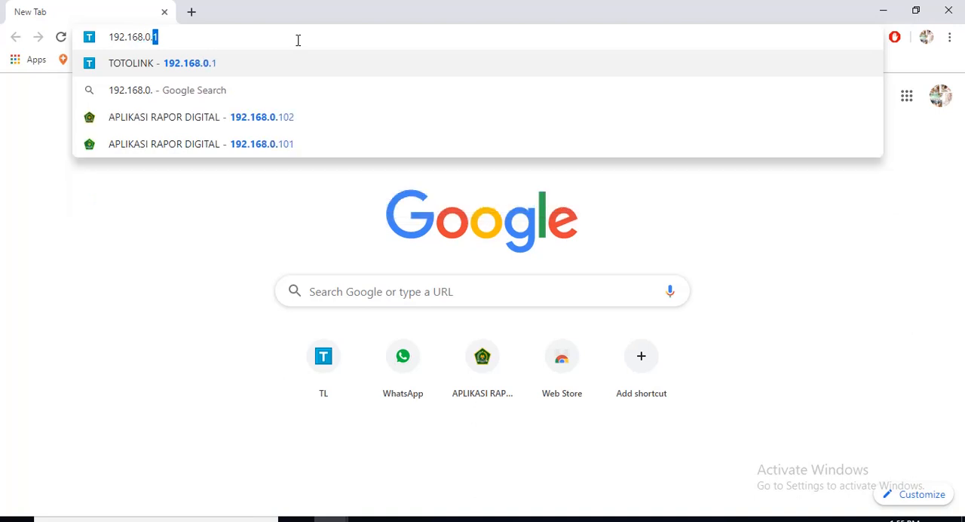
{"action": "type", "text": "10"}
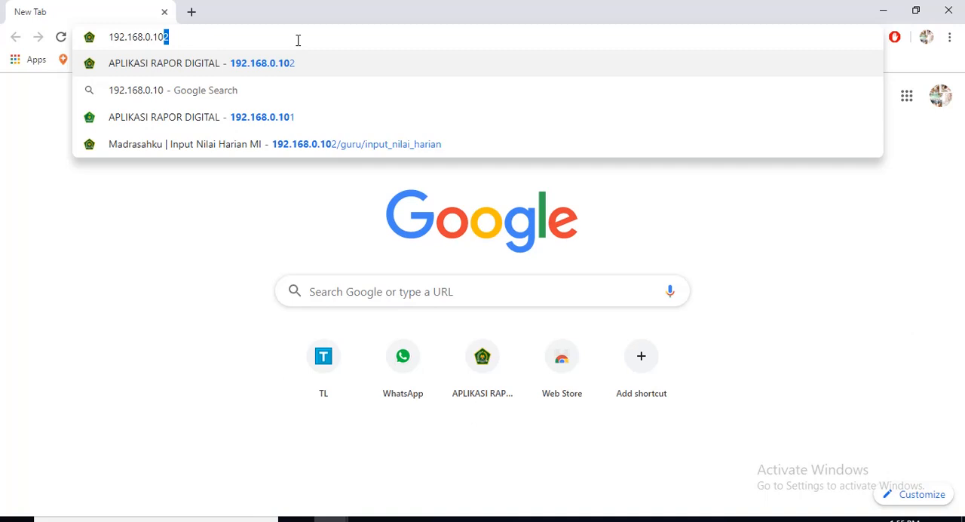
{"action": "type", "text": "2"}
{"action": "key", "text": "Return"}
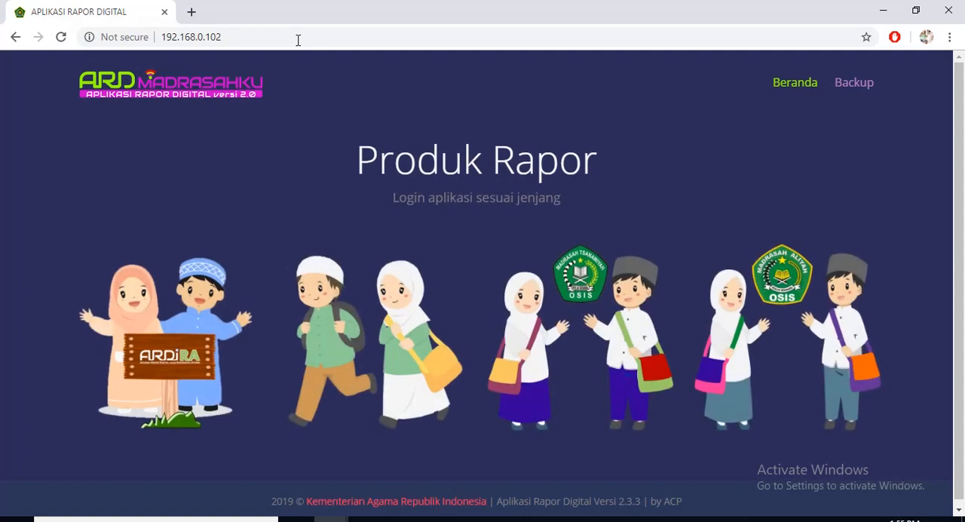
Run Migrasi Database Lama Ke VDI Baru from the site's Backup page and acknowledge the result.
{"action": "left_click", "coordinate": [838, 87]}
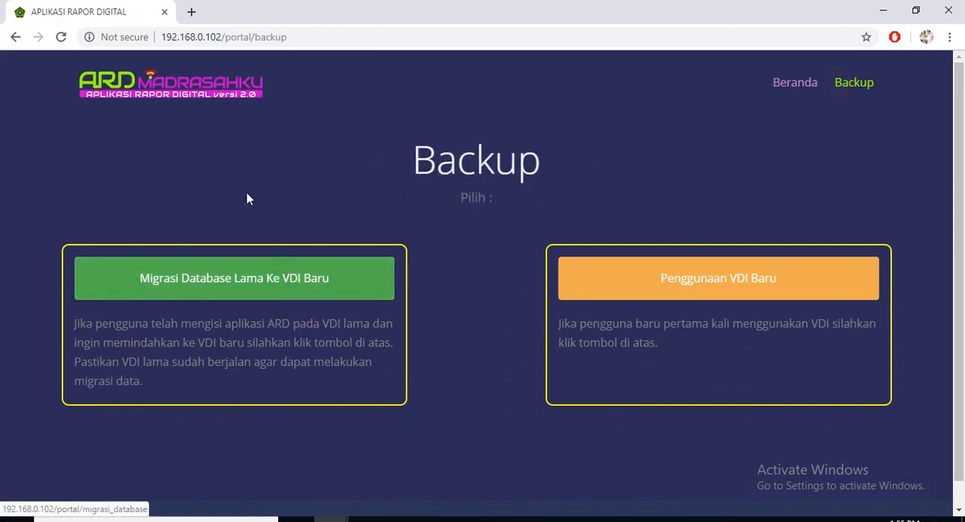
{"action": "left_click", "coordinate": [248, 291]}
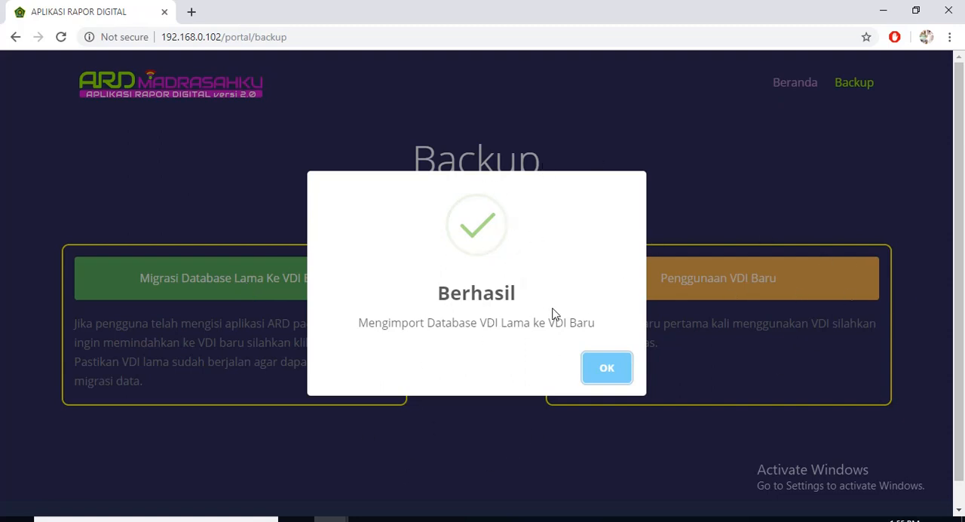
{"action": "left_click", "coordinate": [609, 373]}
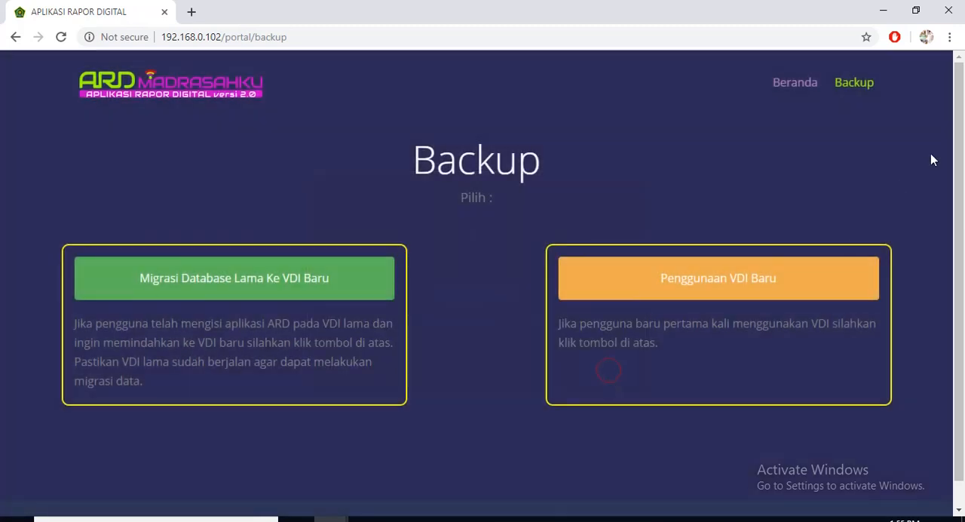
Go back to the portal's home page and log in to Madrasah Ibtidaiyah with the school's saved username and password.
{"action": "left_click", "coordinate": [763, 289]}
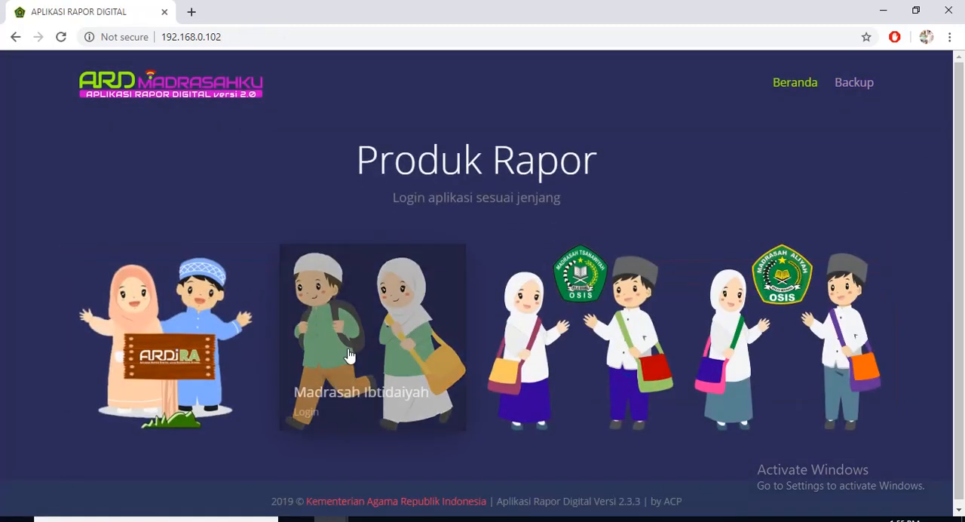
{"action": "left_click", "coordinate": [351, 362]}
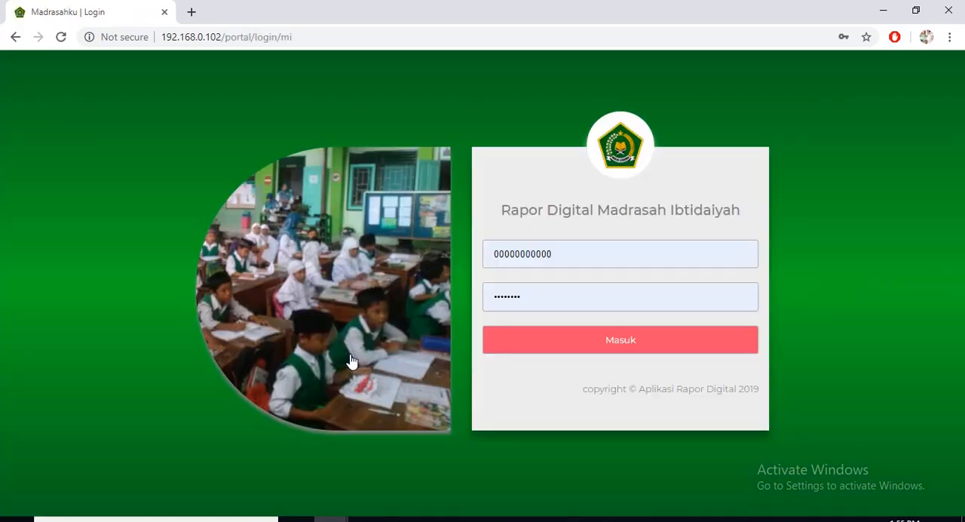
{"action": "double_click", "coordinate": [564, 257]}
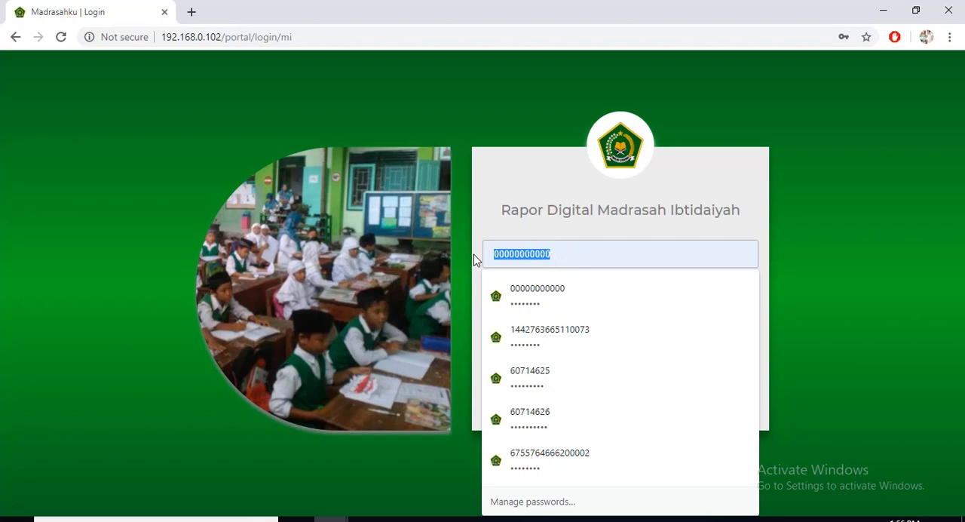
{"action": "left_click", "coordinate": [528, 412]}
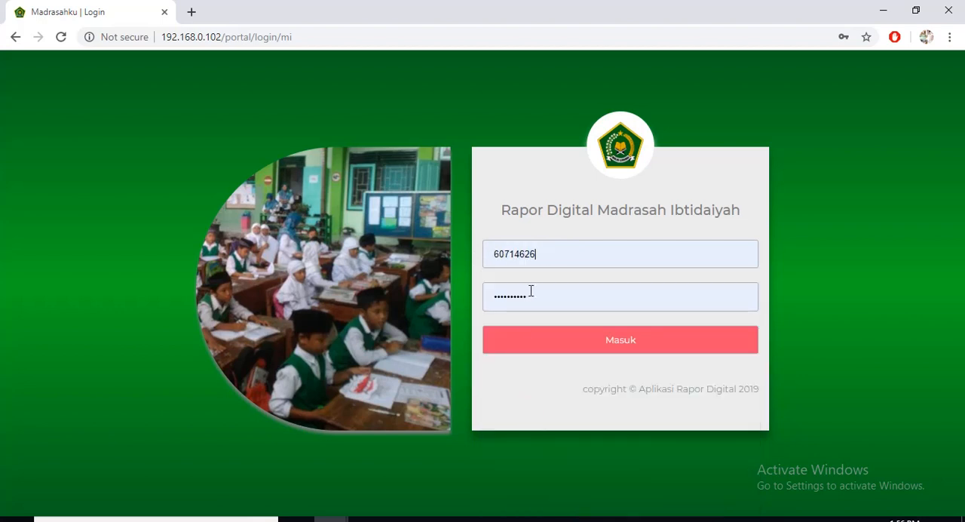
{"action": "left_click", "coordinate": [573, 347]}
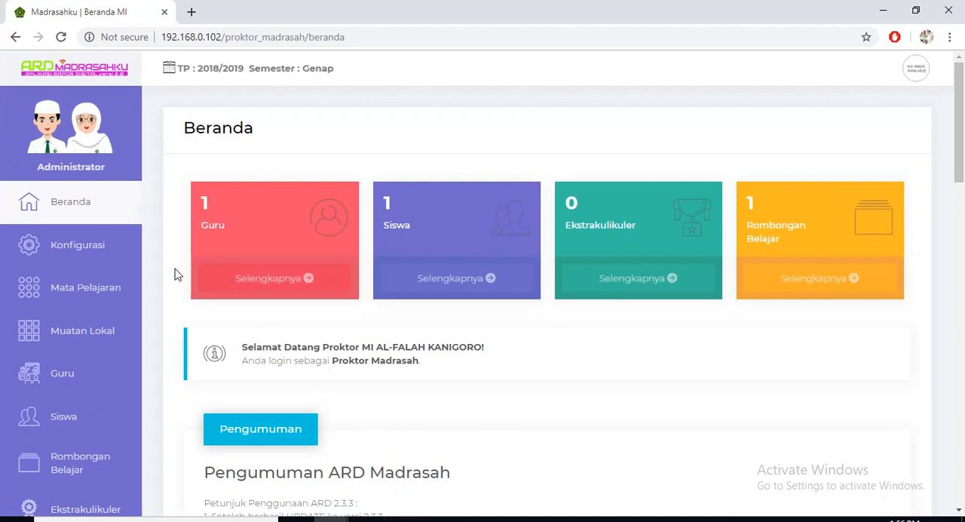
Open the Data Lembaga form through its link near the end of the Beranda page.
{"action": "scroll", "coordinate": [248, 409], "scroll_direction": "down", "scroll_amount": 6}
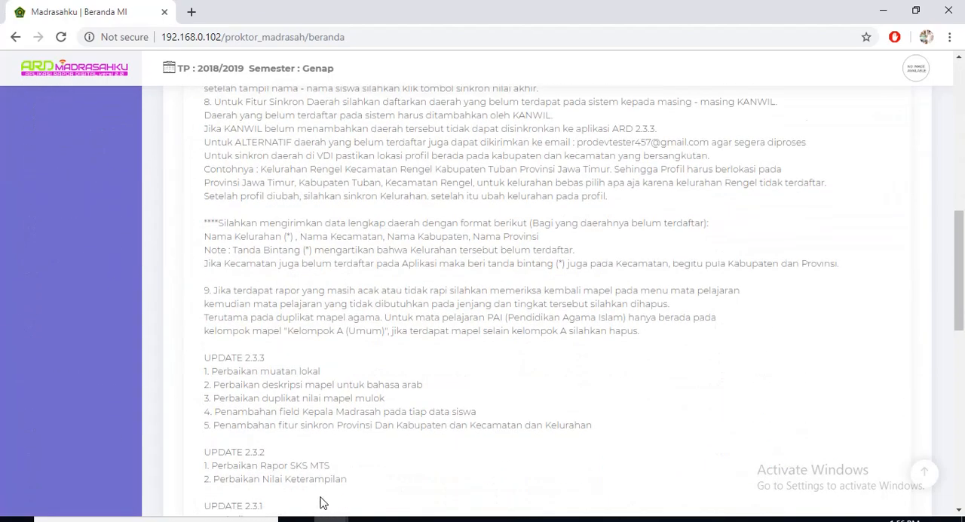
{"action": "scroll", "coordinate": [320, 503], "scroll_direction": "down", "scroll_amount": 10}
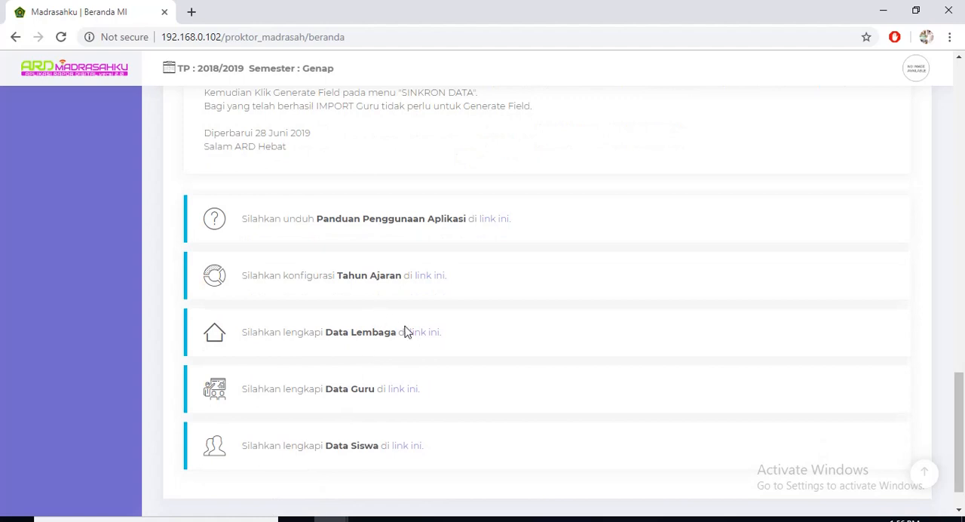
{"action": "left_click", "coordinate": [411, 335]}
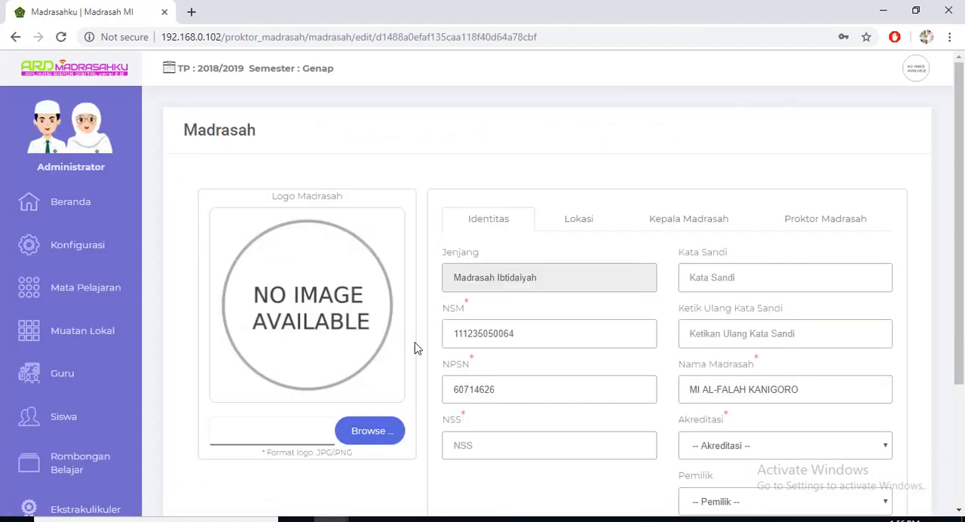
Examine the Jenjang field in the Identitas section of the Madrasah form, highlighting its value.
{"action": "triple_click", "coordinate": [541, 279]}
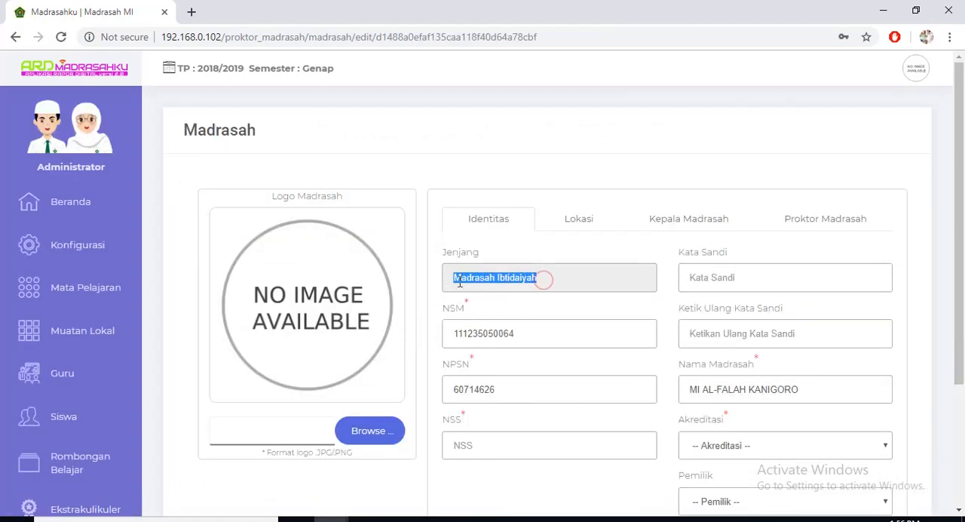
{"action": "left_click", "coordinate": [561, 282]}
{"action": "triple_click", "coordinate": [561, 282]}
{"action": "left_click", "coordinate": [556, 281]}
{"action": "left_click_drag", "start_coordinate": [556, 283], "coordinate": [478, 291]}
{"action": "left_click", "coordinate": [478, 292]}
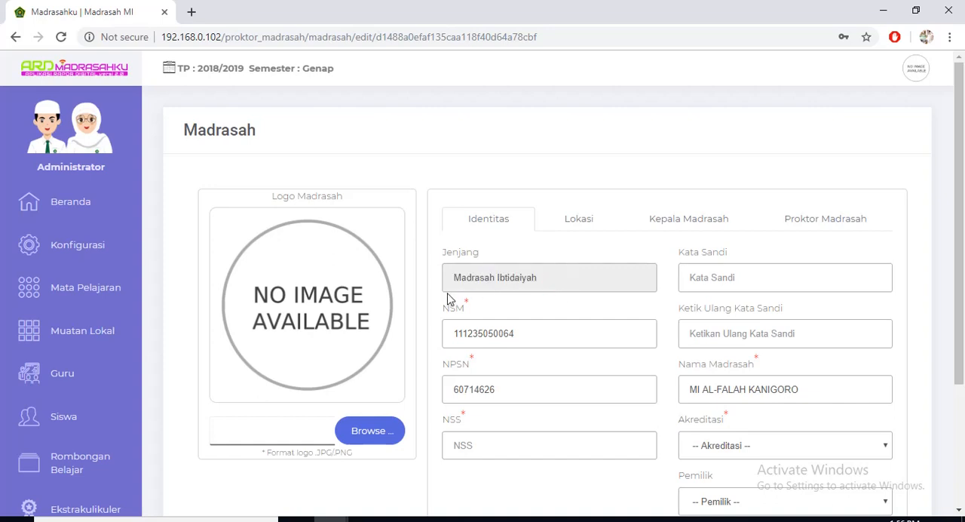
{"action": "left_click_drag", "start_coordinate": [555, 281], "coordinate": [453, 279]}
{"action": "left_click", "coordinate": [543, 273]}
Search Windows for "note" and open a blank Notepad document.
{"action": "left_click", "coordinate": [17, 519]}
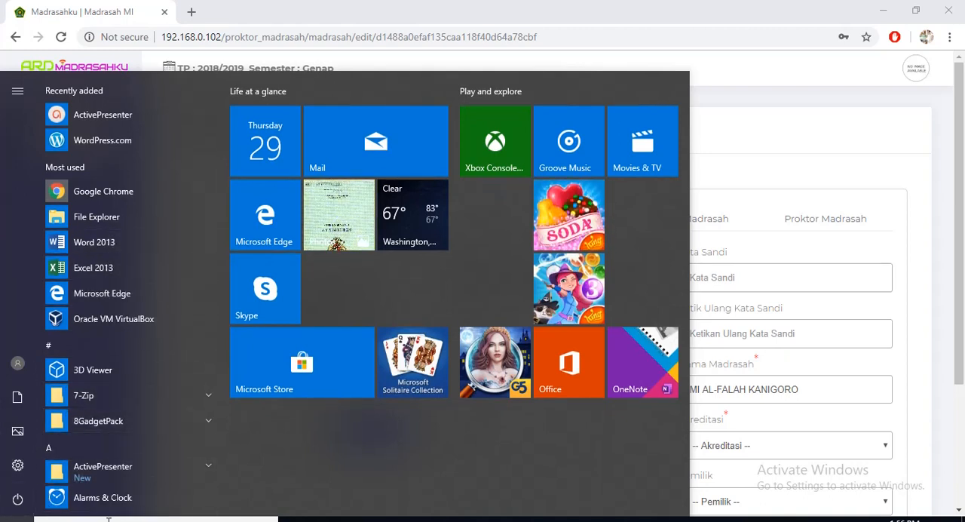
{"action": "type", "text": "pad"}
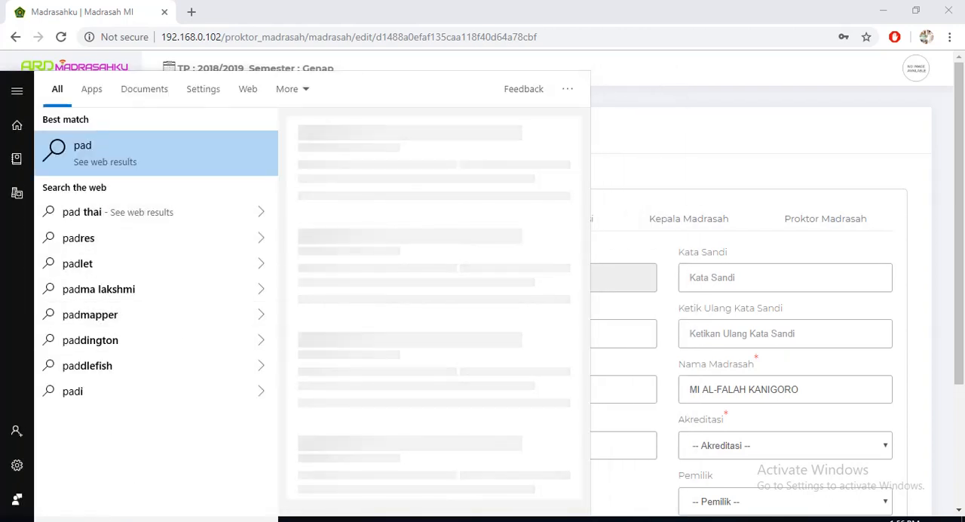
{"action": "key", "text": "BackSpace"}
{"action": "key", "text": "BackSpace"}
{"action": "key", "text": "BackSpace"}
{"action": "type", "text": "note"}
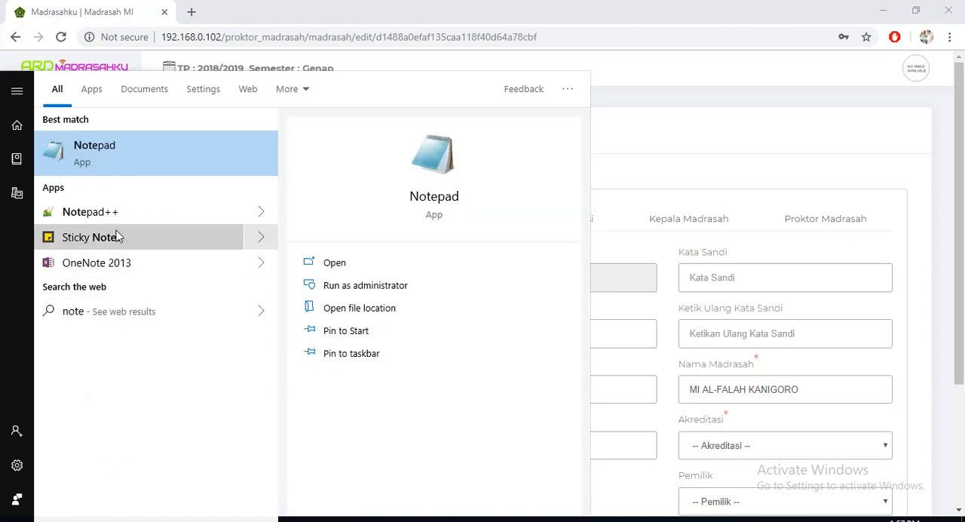
{"action": "left_click", "coordinate": [113, 164]}
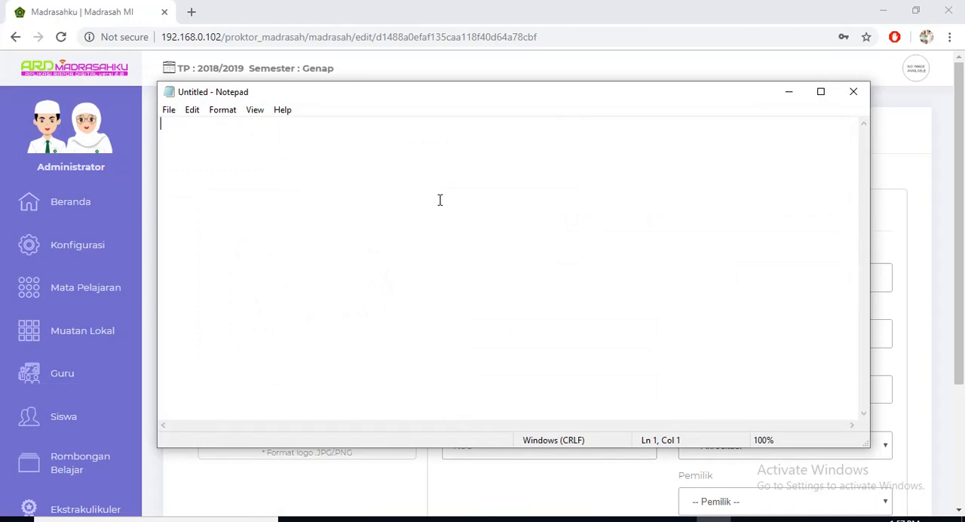
Write the note "jika berhasil migrasi maka jenjang pasti tertulis madrasah ibtidaiyah" and minimize Notepad.
{"action": "type", "text": "jika berhasil migrasi maka"}
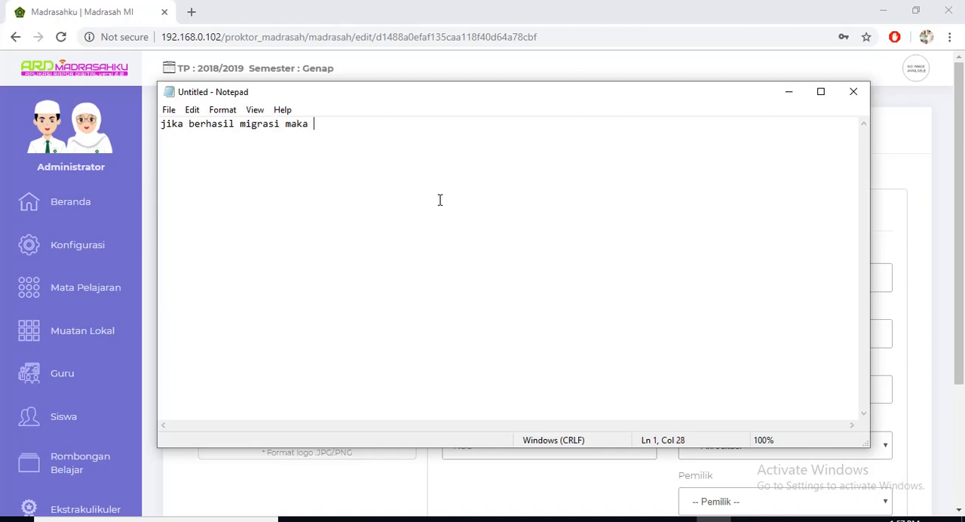
{"action": "type", "text": " jenjang pasti "}
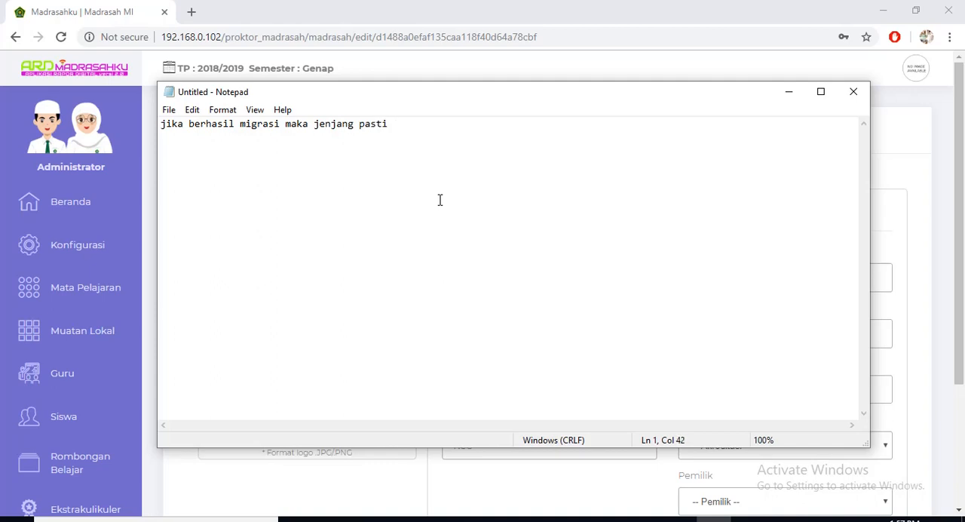
{"action": "type", "text": "ter"}
{"action": "type", "text": "tulis n"}
{"action": "type", "text": "madrasah ib"}
{"action": "type", "text": "tidaiyah"}
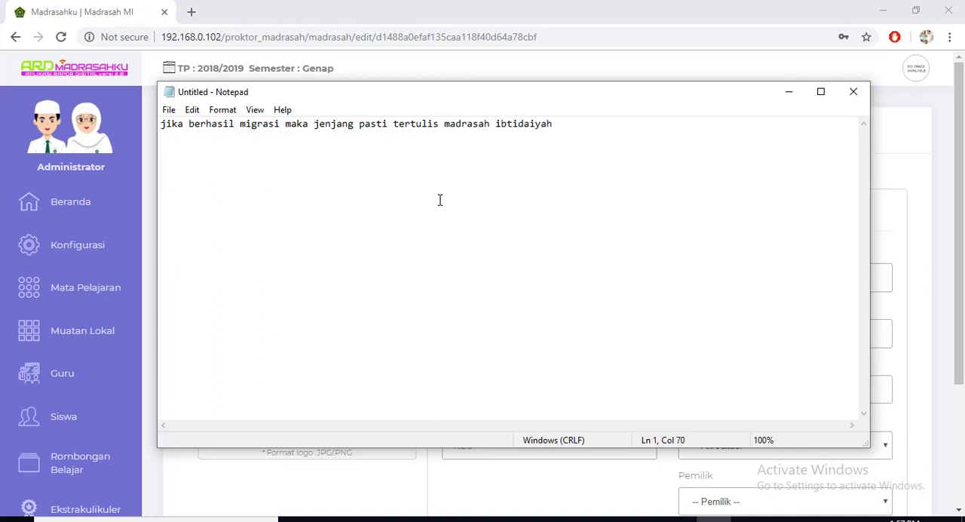
{"action": "left_click", "coordinate": [789, 91]}
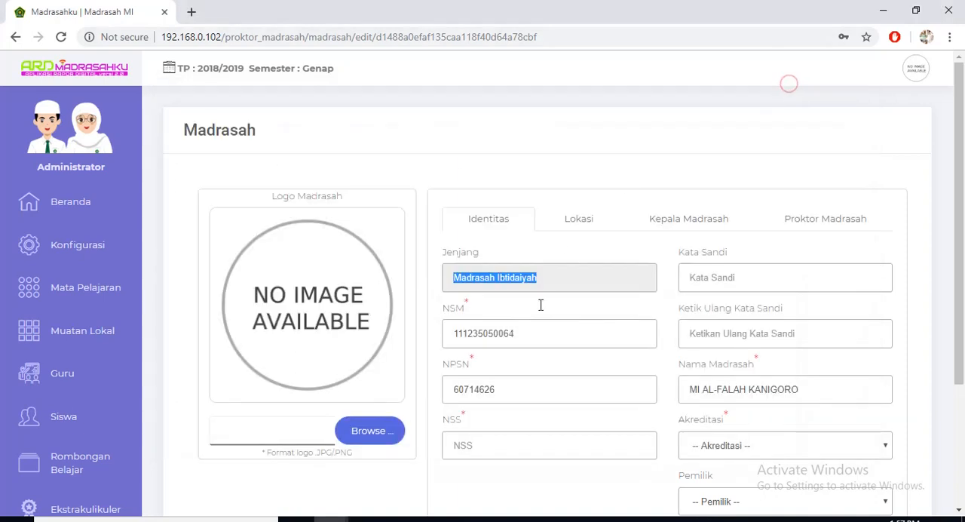
Highlight the Jenjang value again and look through the remaining Identitas fields of the Madrasah form.
{"action": "left_click", "coordinate": [531, 278]}
{"action": "left_click_drag", "start_coordinate": [541, 277], "coordinate": [438, 289]}
{"action": "left_click", "coordinate": [520, 285]}
{"action": "left_click_drag", "start_coordinate": [545, 280], "coordinate": [446, 287]}
{"action": "left_click", "coordinate": [538, 281]}
{"action": "scroll", "coordinate": [545, 286], "scroll_direction": "down", "scroll_amount": 1}
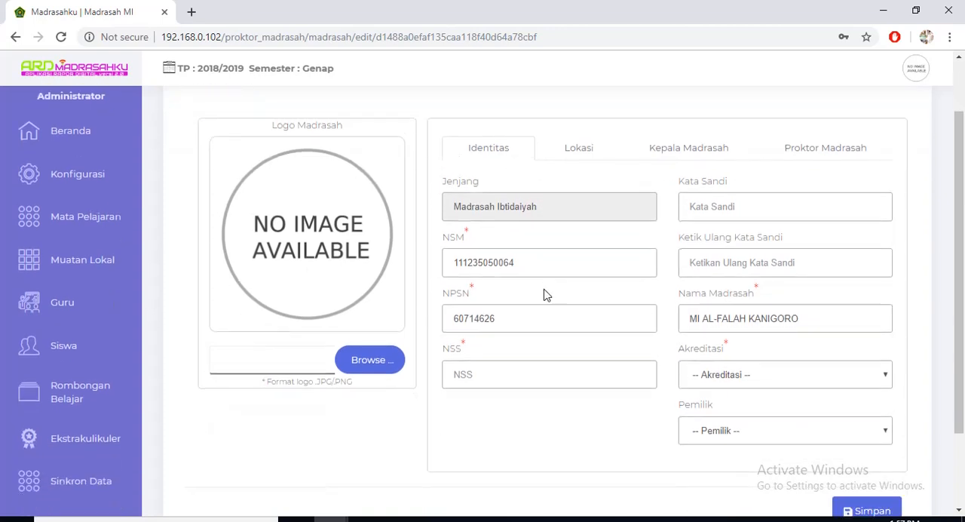
{"action": "scroll", "coordinate": [545, 293], "scroll_direction": "up", "scroll_amount": 1}
{"action": "scroll", "coordinate": [546, 302], "scroll_direction": "down", "scroll_amount": 1}
{"action": "scroll", "coordinate": [546, 305], "scroll_direction": "down", "scroll_amount": 1}
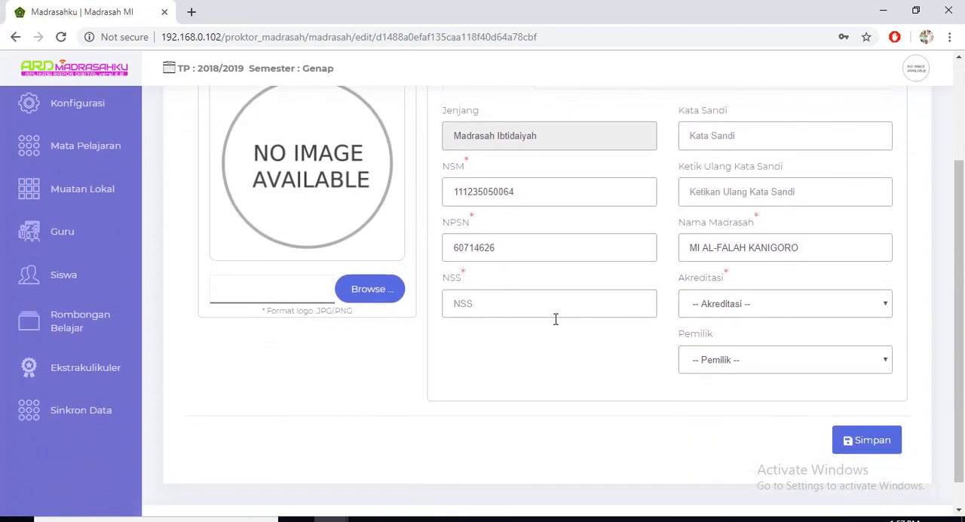
{"action": "scroll", "coordinate": [556, 319], "scroll_direction": "up", "scroll_amount": 2}
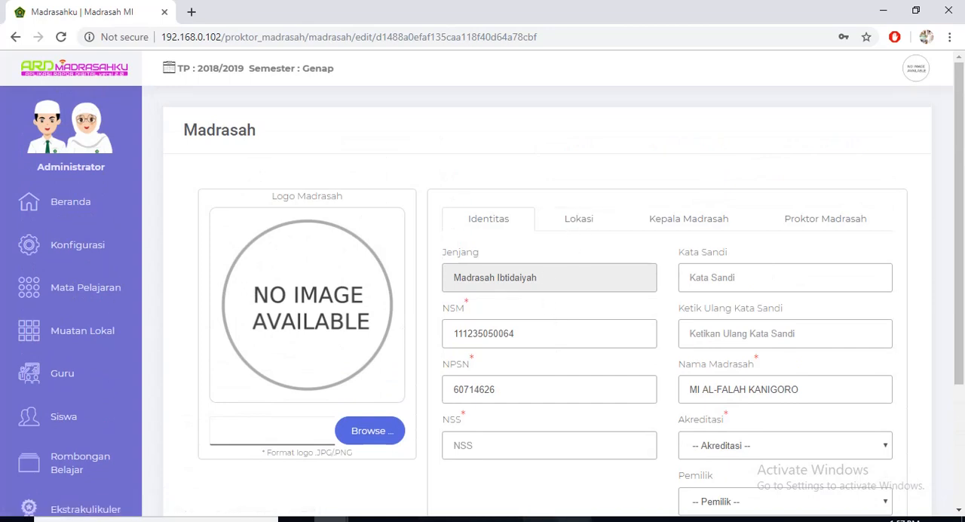
In Notepad, add the line "Setelah itu isi semua kolom kolom data lembaga kepala sekolah dan proktor , jangan sam,pai terlewatkan" and minimize the window.
{"action": "left_click", "coordinate": [713, 519]}
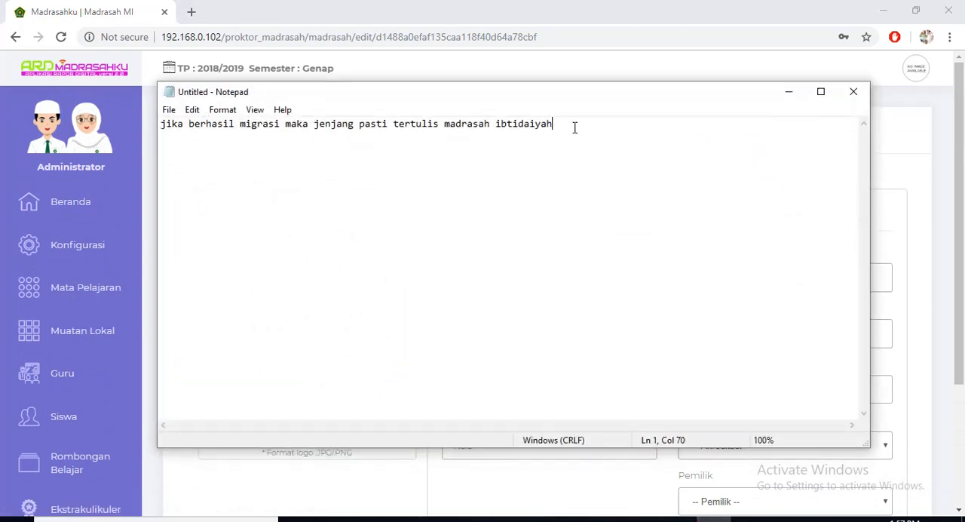
{"action": "key", "text": "Return"}
{"action": "type", "text": "Setelah itu isi semua "}
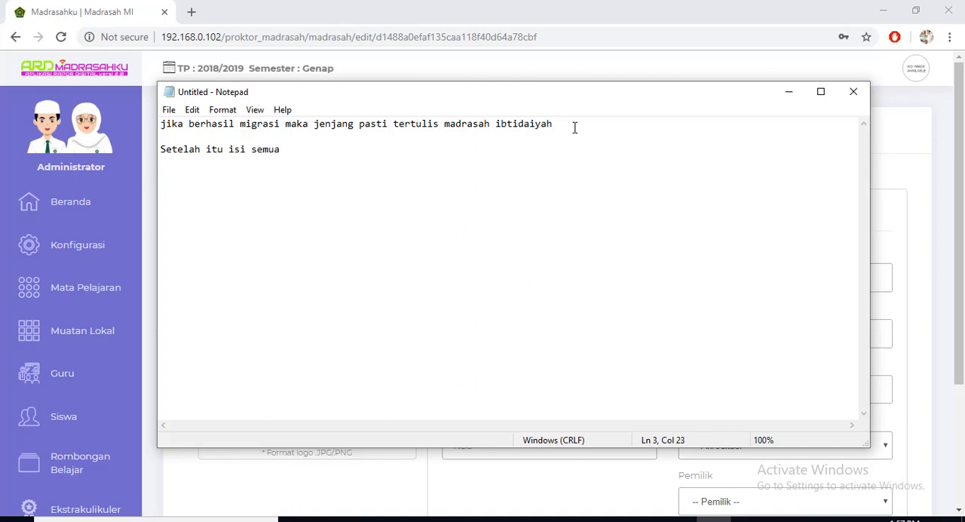
{"action": "type", "text": "kolom kolom data"}
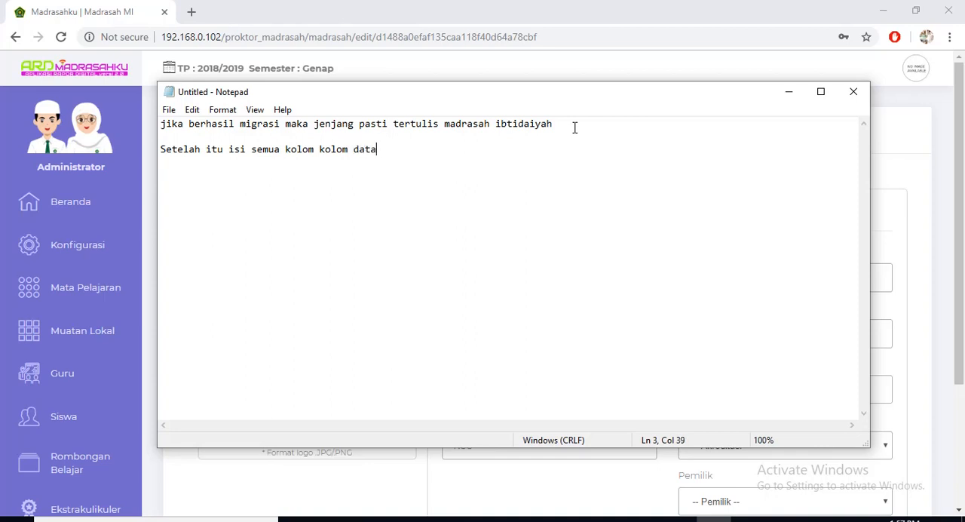
{"action": "type", "text": " lembaga kepala sekola"}
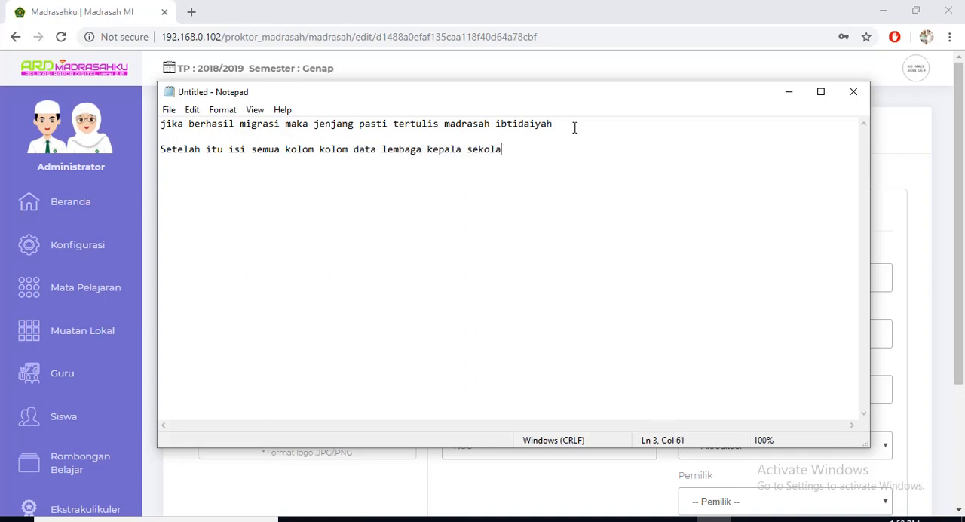
{"action": "type", "text": "h dan proktor"}
{"action": "type", "text": ", jangan sam,"}
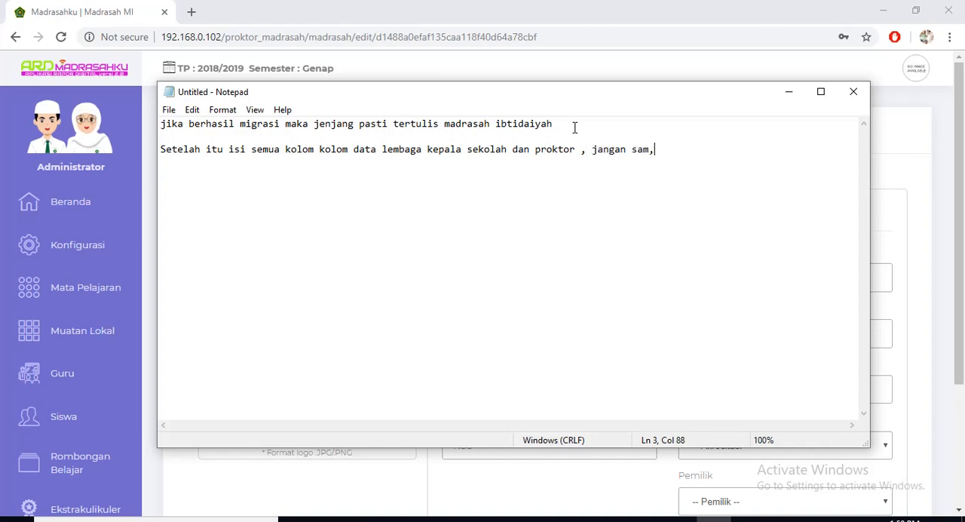
{"action": "type", "text": "pai terlewatkan"}
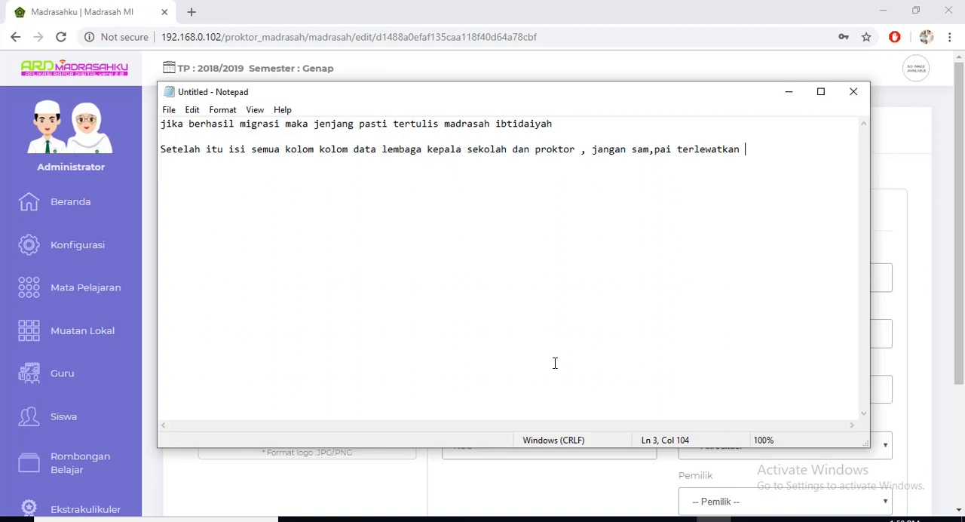
{"action": "left_click", "coordinate": [786, 92]}
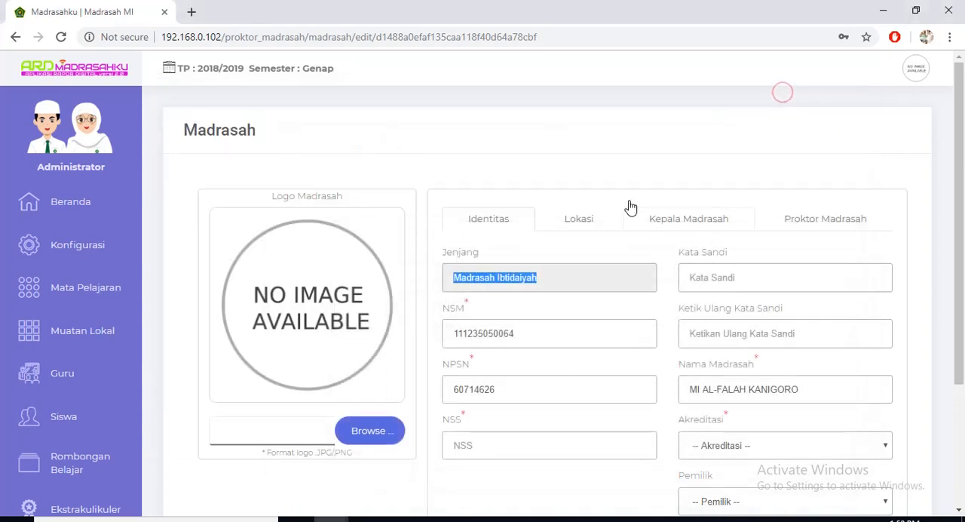
Look through the Lokasi, Kepala Madrasah and Proktor Madrasah sections of the Madrasah form, then return to Lokasi.
{"action": "left_click", "coordinate": [581, 220]}
{"action": "left_click", "coordinate": [675, 221]}
{"action": "left_click", "coordinate": [818, 228]}
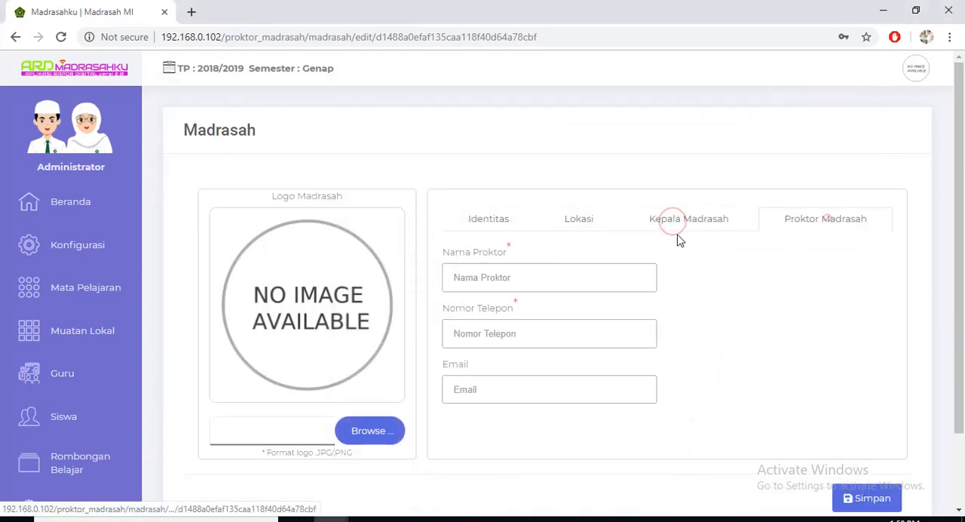
{"action": "left_click", "coordinate": [597, 221]}
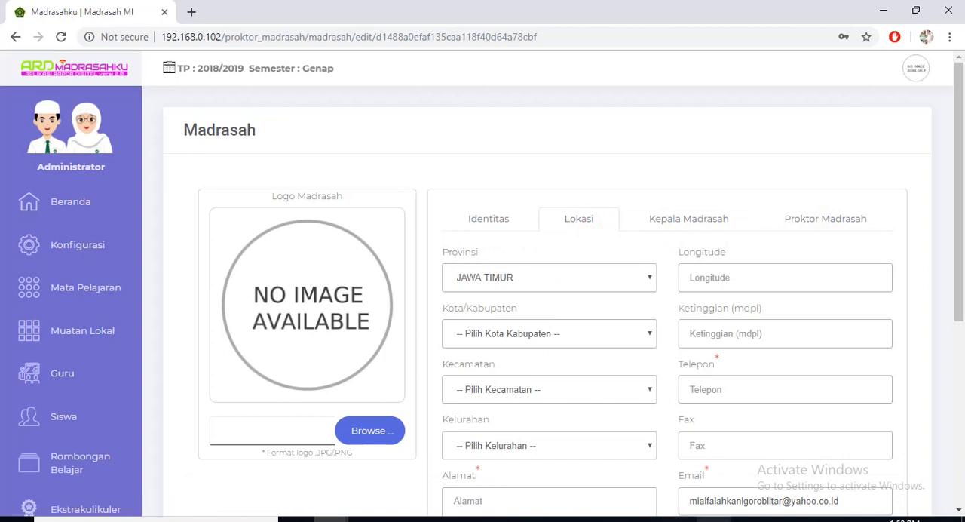
Add the line "eits lokasi juga termasuk ketinggian" to the Notepad note and minimize it.
{"action": "left_click", "coordinate": [713, 519]}
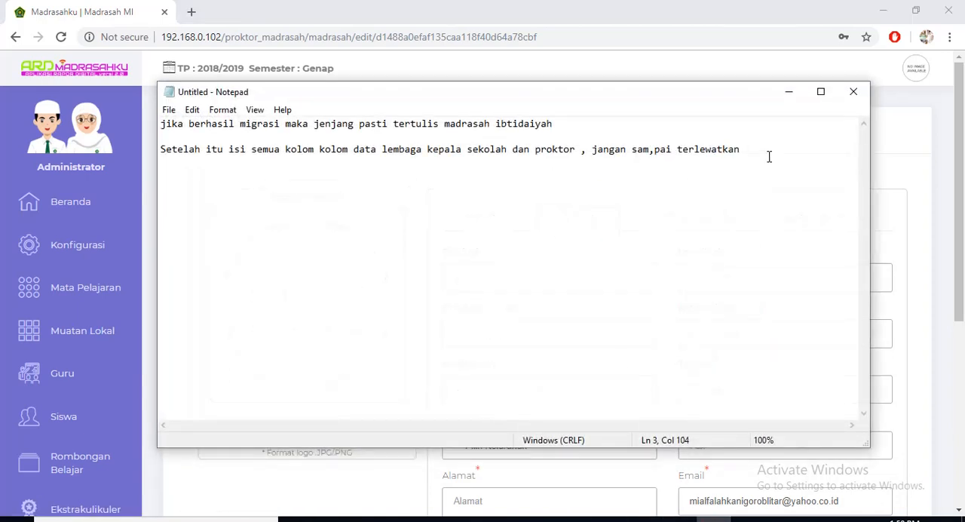
{"action": "type", "text": "eits lokasi juga termasuk"}
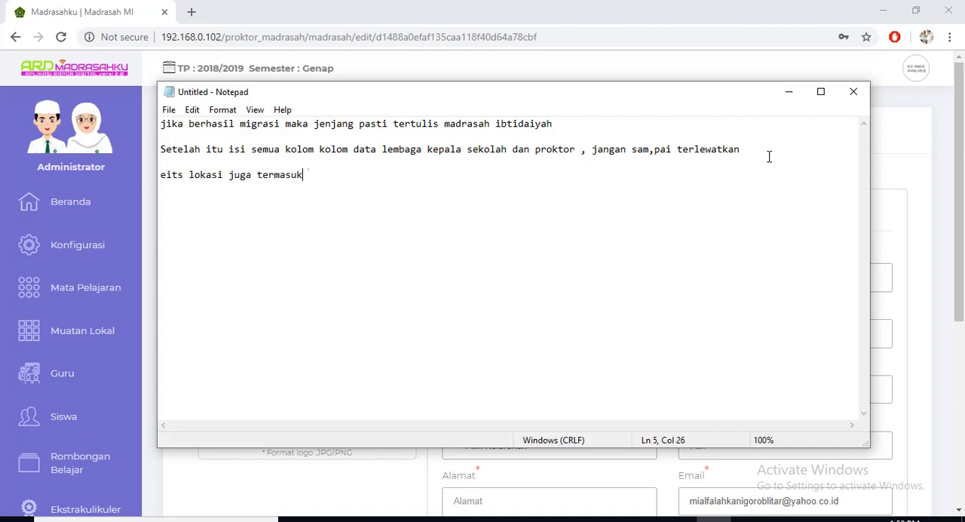
{"action": "type", "text": " ketinggian"}
{"action": "left_click", "coordinate": [789, 93]}
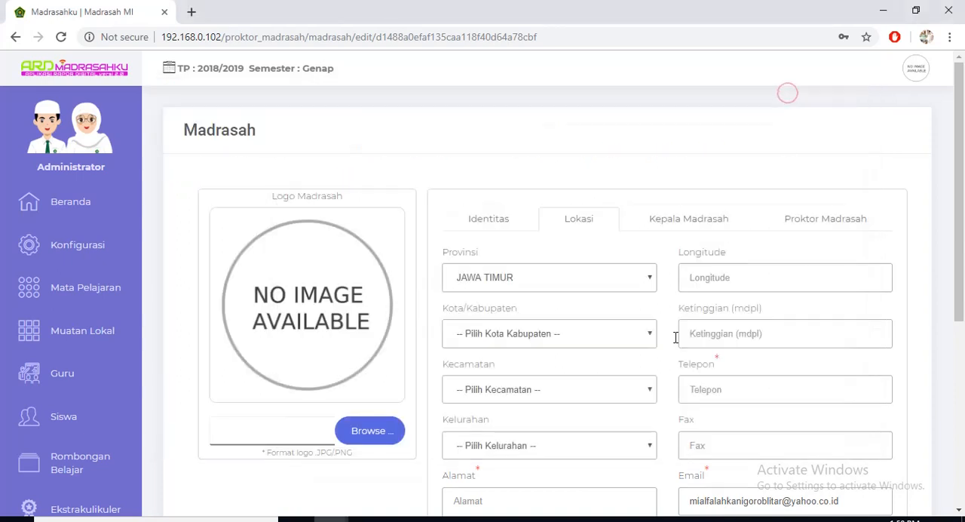
Examine all the Lokasi fields of the Madrasah form, from Provinsi and Longitude down to Latitude and Website.
{"action": "scroll", "coordinate": [370, 392], "scroll_direction": "down", "scroll_amount": 4}
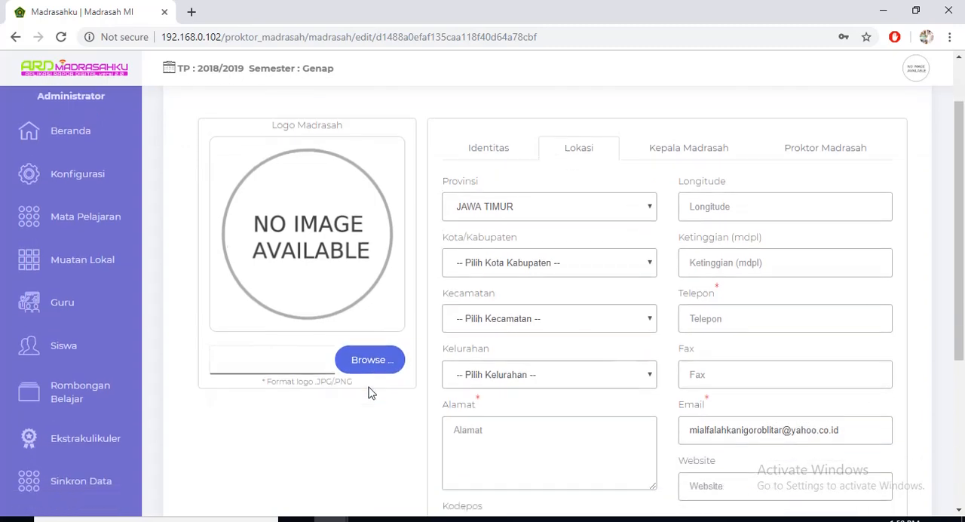
{"action": "scroll", "coordinate": [370, 392], "scroll_direction": "up", "scroll_amount": 4}
{"action": "scroll", "coordinate": [370, 393], "scroll_direction": "down", "scroll_amount": 3}
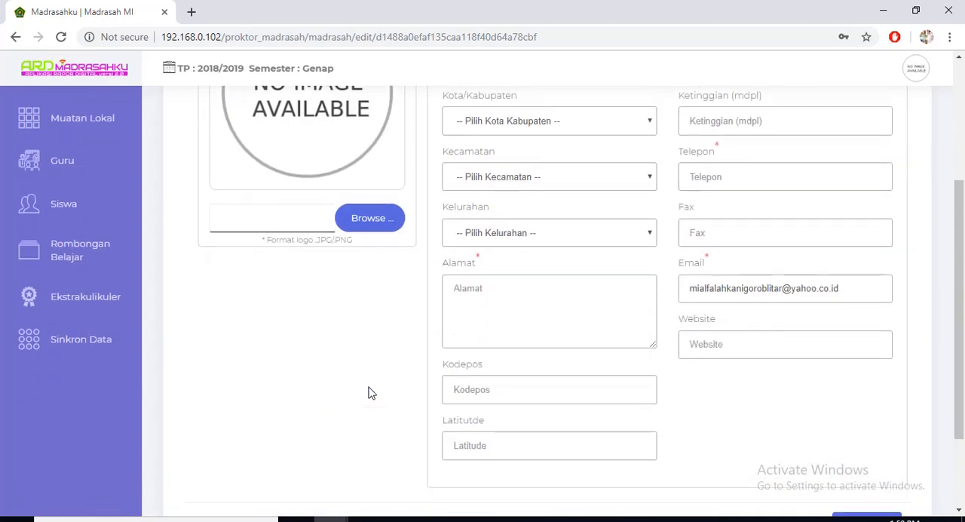
{"action": "scroll", "coordinate": [370, 392], "scroll_direction": "up", "scroll_amount": 3}
{"action": "scroll", "coordinate": [372, 394], "scroll_direction": "down", "scroll_amount": 3}
{"action": "scroll", "coordinate": [371, 396], "scroll_direction": "up", "scroll_amount": 3}
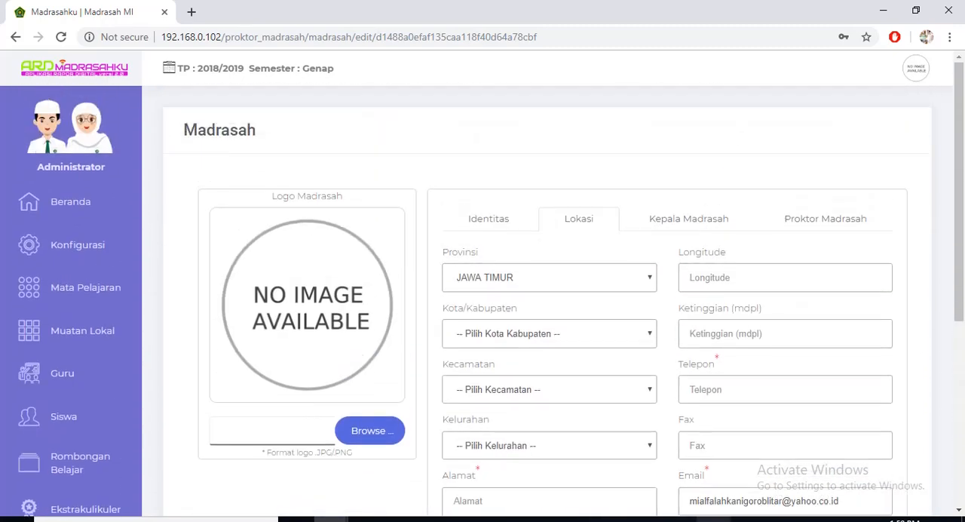
{"action": "scroll", "coordinate": [636, 455], "scroll_direction": "down", "scroll_amount": 2}
Switch back to Notepad, close the note with a separate line "TERIMA KASIH", and minimize the window.
{"action": "key", "text": "alt+Tab"}
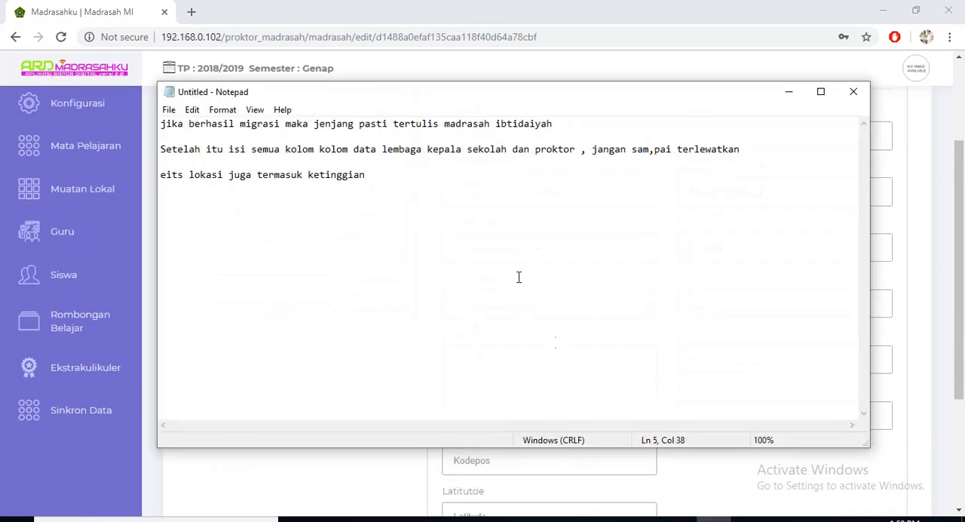
{"action": "type", "text": "TERIMA KASIH"}
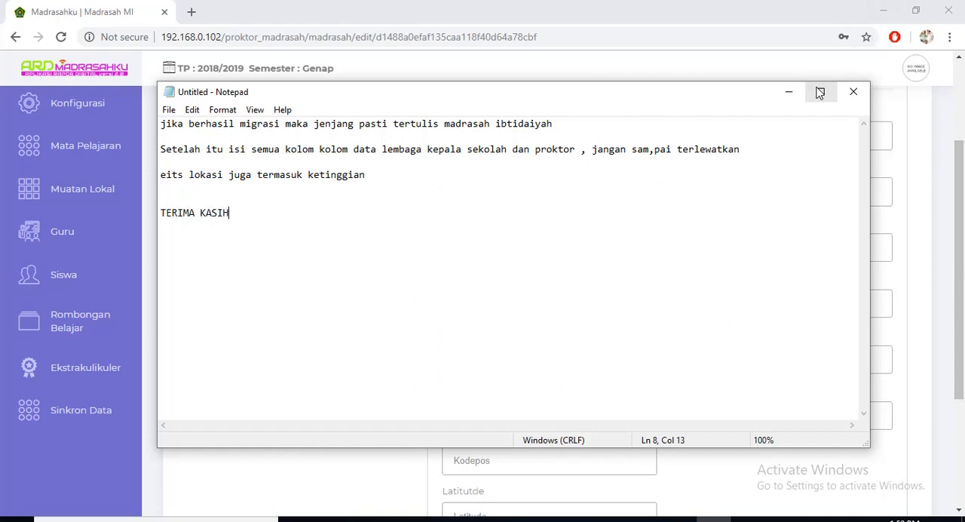
{"action": "left_click", "coordinate": [788, 92]}
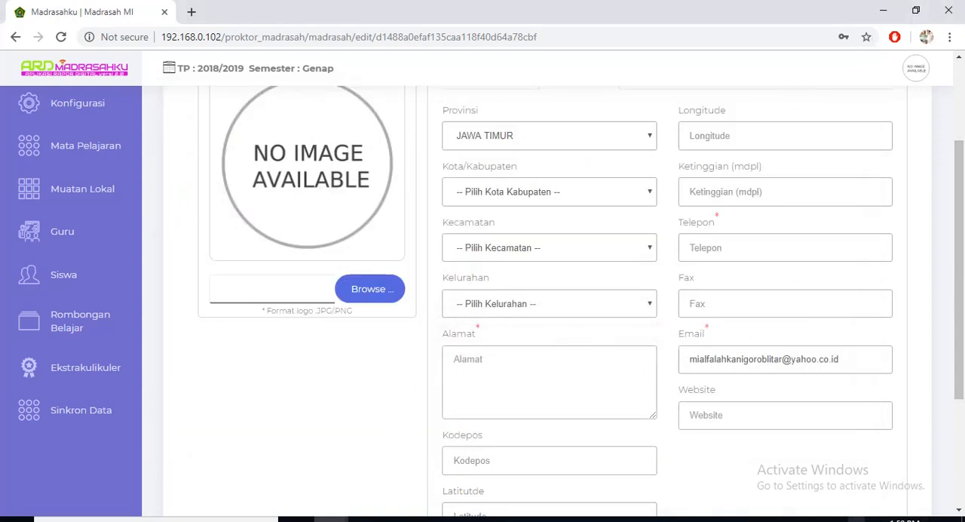
{"action": "left_click", "coordinate": [839, 519]}
{"action": "left_click", "coordinate": [810, 502]}
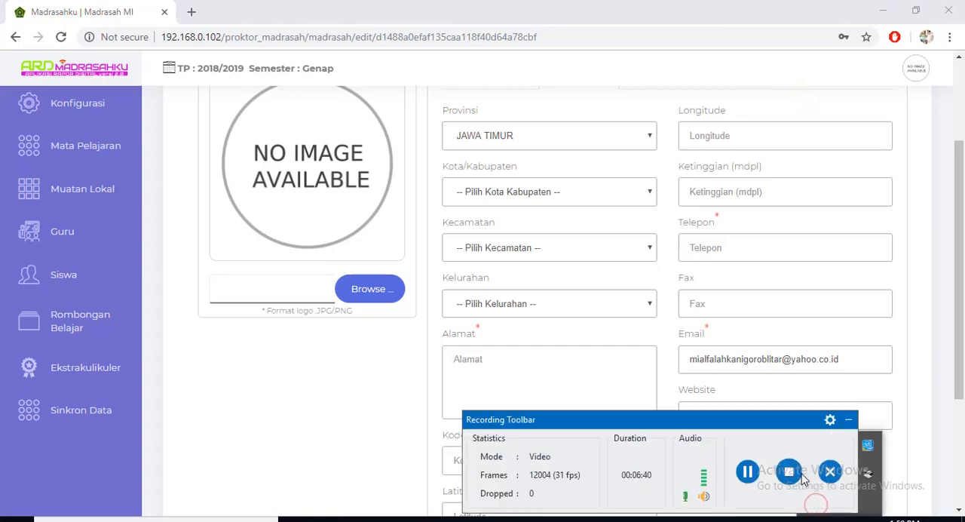